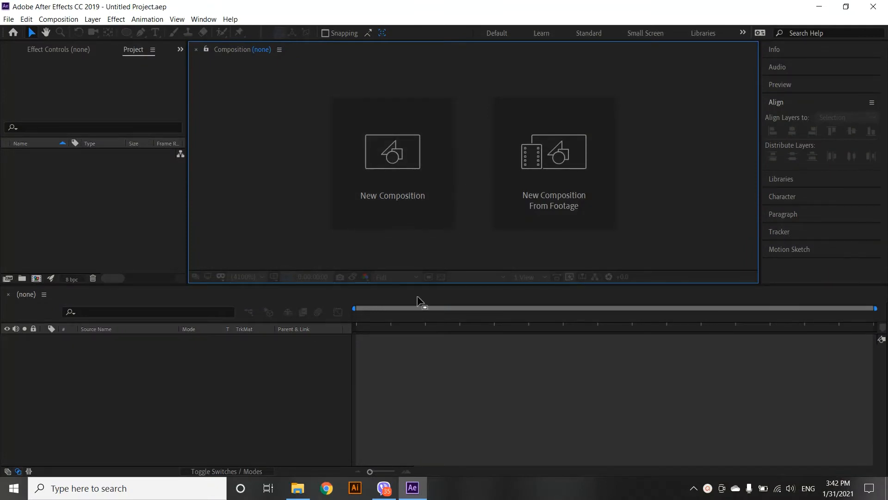
Step: Create a composition named Circle Animation at 1920 × 1080 px, 30 frames per second, with a 10-second duration
left_click(392, 208)
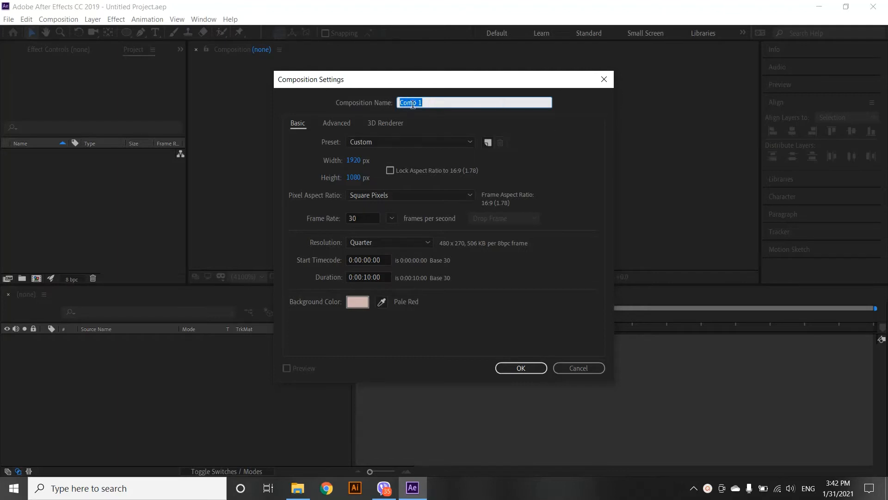
key("BackSpace")
left_click(356, 146)
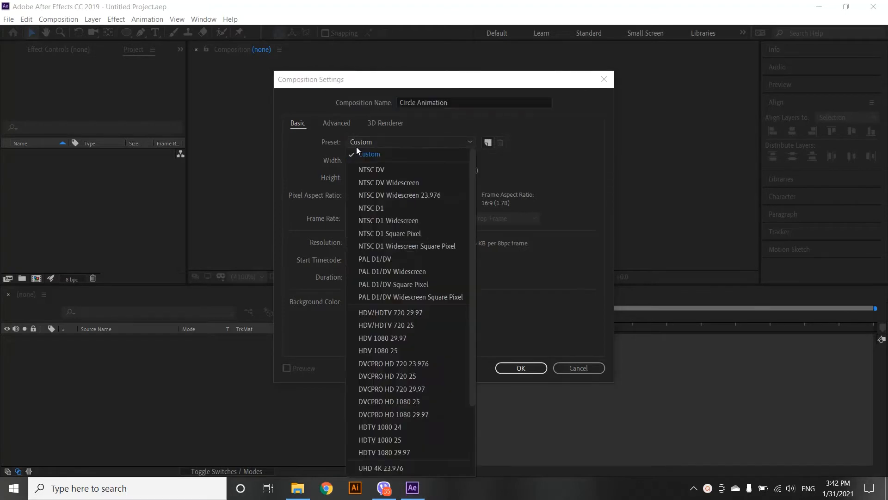
left_click(358, 153)
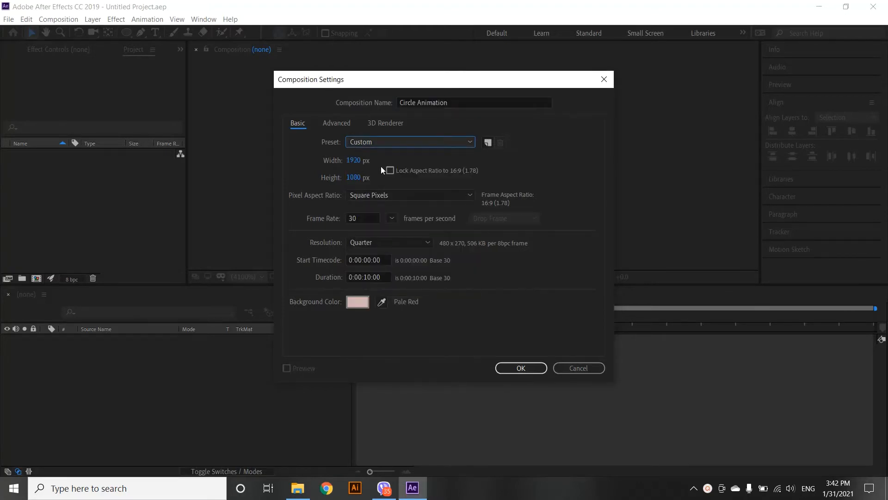
left_click(364, 218)
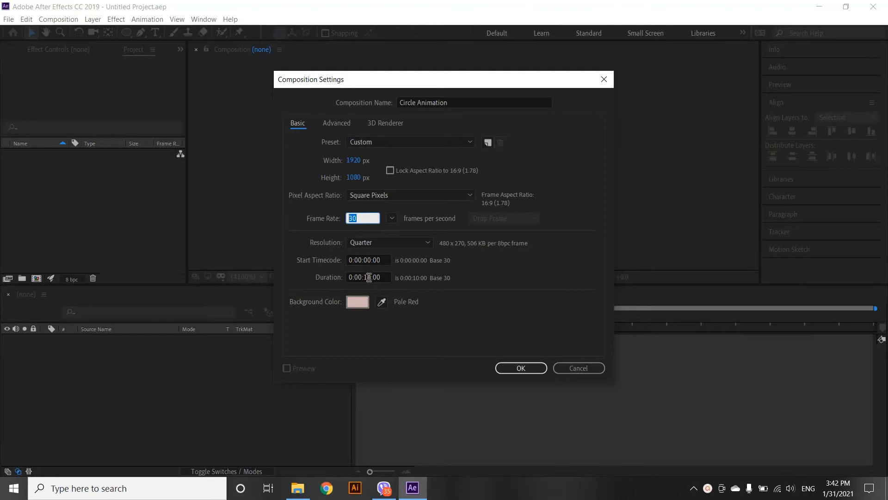
left_click(369, 277)
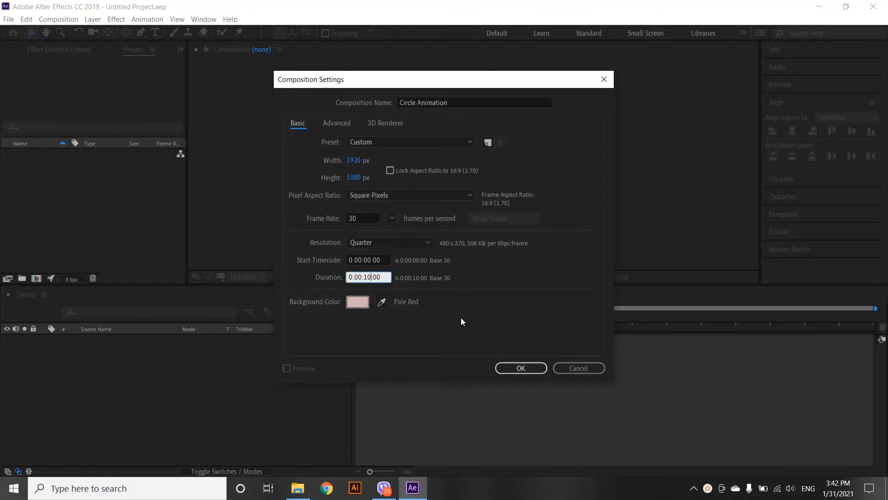
left_click(519, 367)
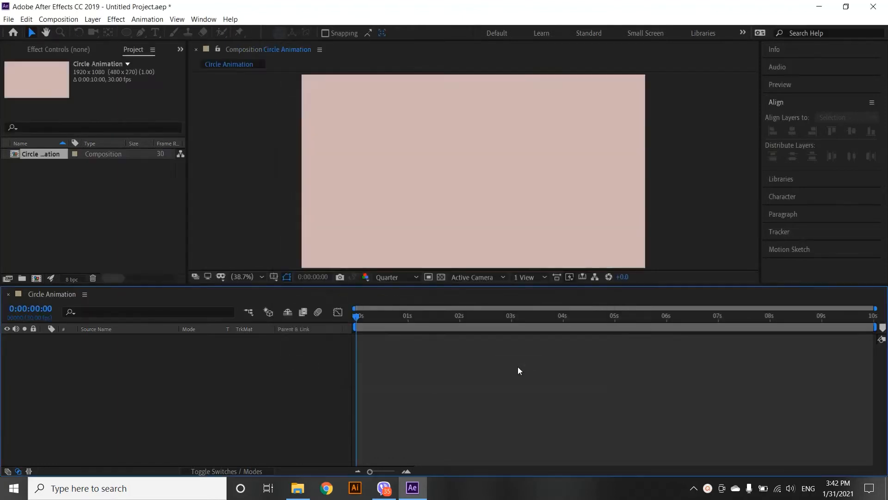
Step: Add a bright cyan 1920 × 1080 px solid named BG and lock its layer
right_click(144, 372)
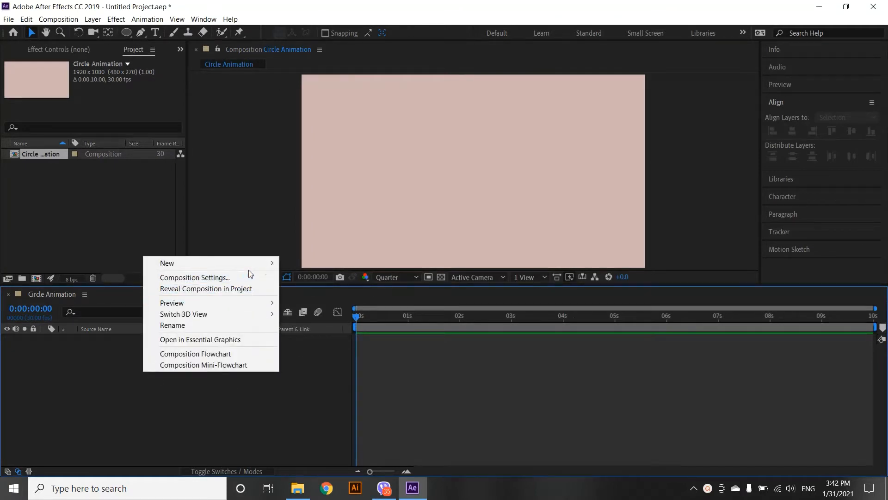
mouse_move(270, 264)
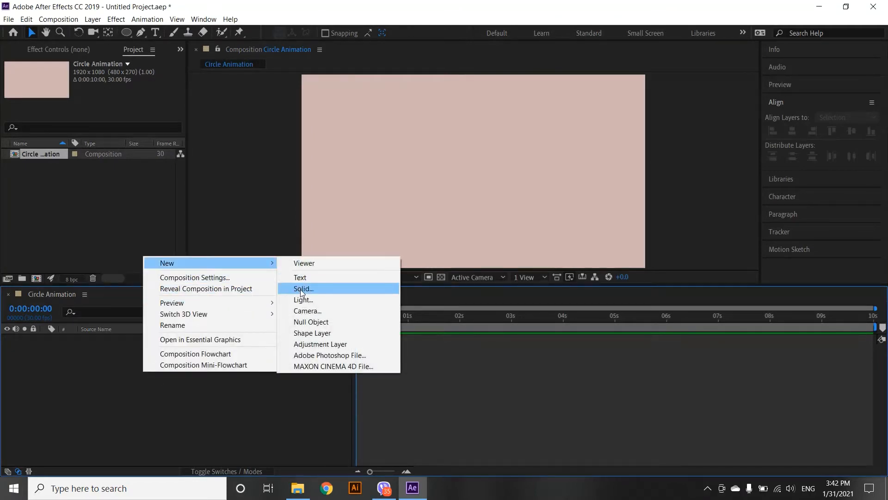
left_click(301, 289)
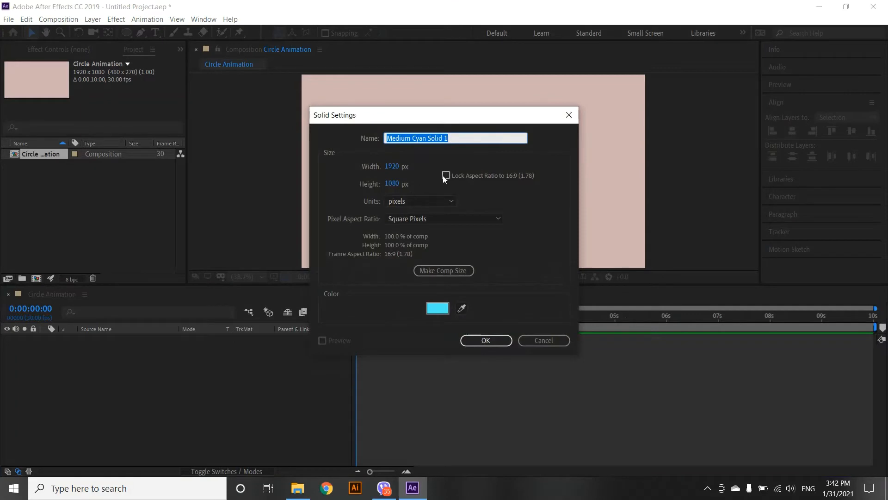
key("BackSpace")
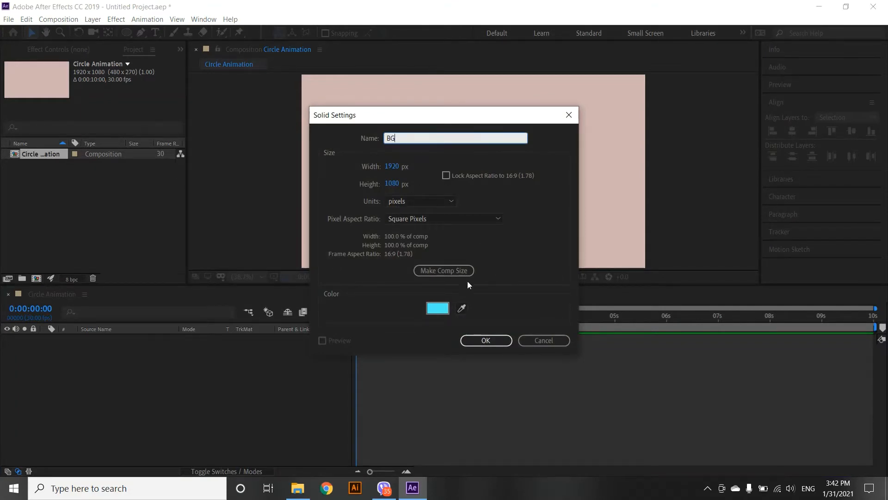
left_click(437, 308)
mouse_move(660, 86)
left_mouse_down()
mouse_move(671, 93)
mouse_move(656, 103)
mouse_move(676, 83)
mouse_move(651, 84)
mouse_move(676, 88)
left_mouse_up()
left_click(820, 85)
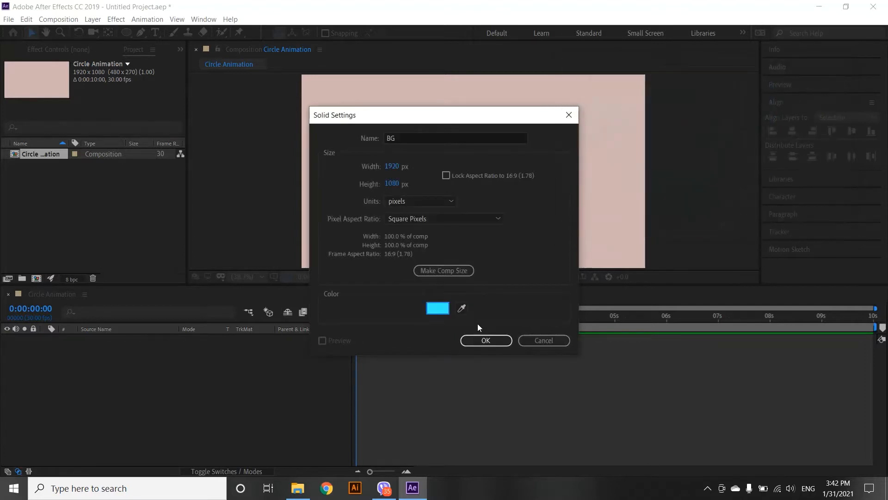
left_click(506, 340)
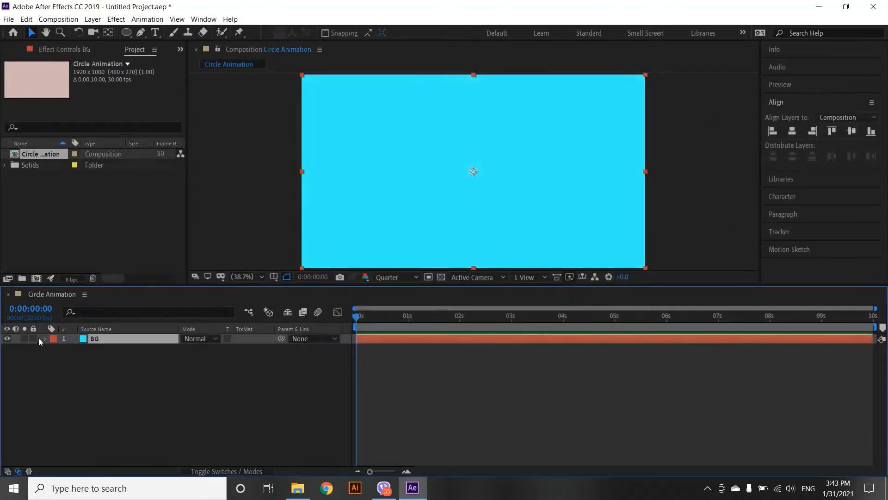
left_click(33, 338)
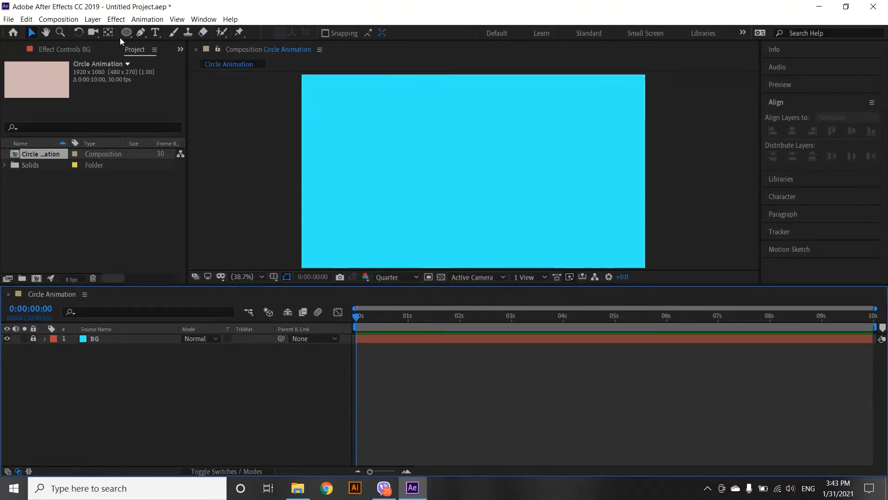
Step: Draw a circle with the Ellipse tool and center it horizontally and vertically in the composition
left_click_drag(121, 37, 165, 55)
left_click_drag(464, 162, 533, 211)
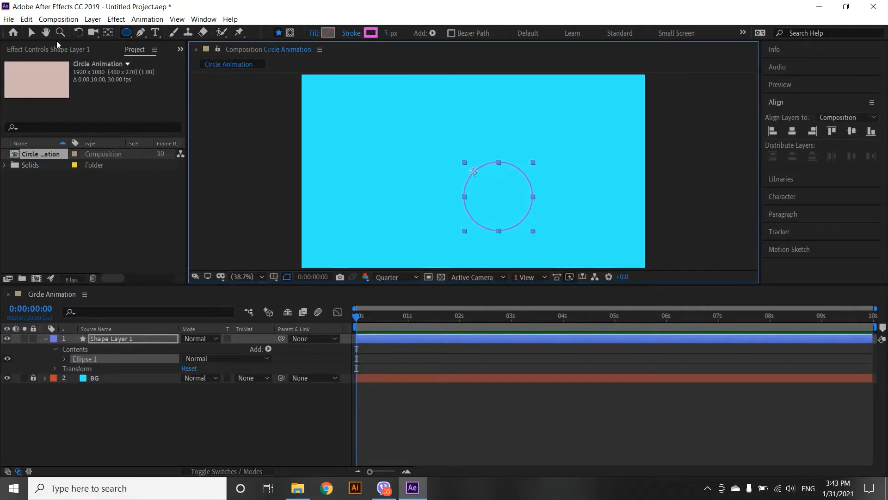
left_click(35, 35)
left_click(792, 132)
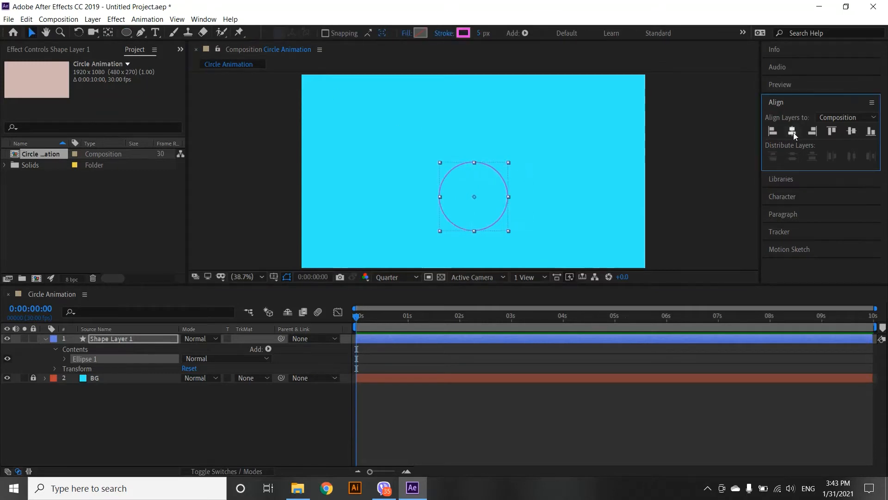
left_click(850, 133)
mouse_move(509, 205)
left_mouse_down()
mouse_move(458, 169)
mouse_move(493, 193)
mouse_move(475, 171)
mouse_move(517, 197)
mouse_move(518, 181)
mouse_move(457, 220)
mouse_move(462, 202)
mouse_move(497, 218)
left_mouse_up()
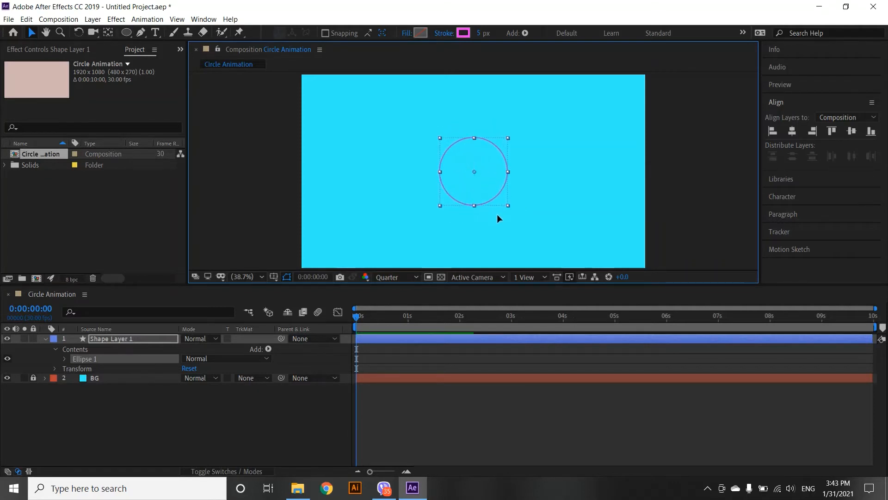
left_click(791, 132)
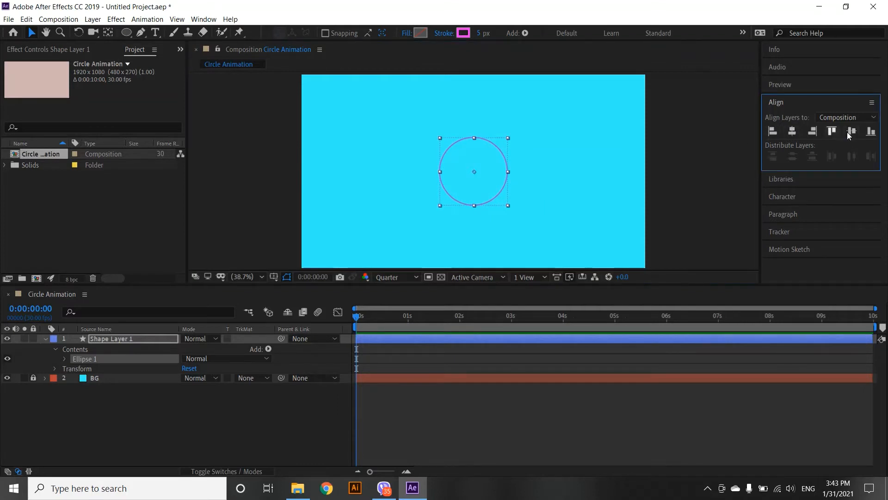
Step: Set the circle's stroke to dark red AE0D29 with a width of 399 px so it fills into a disc
left_click(463, 33)
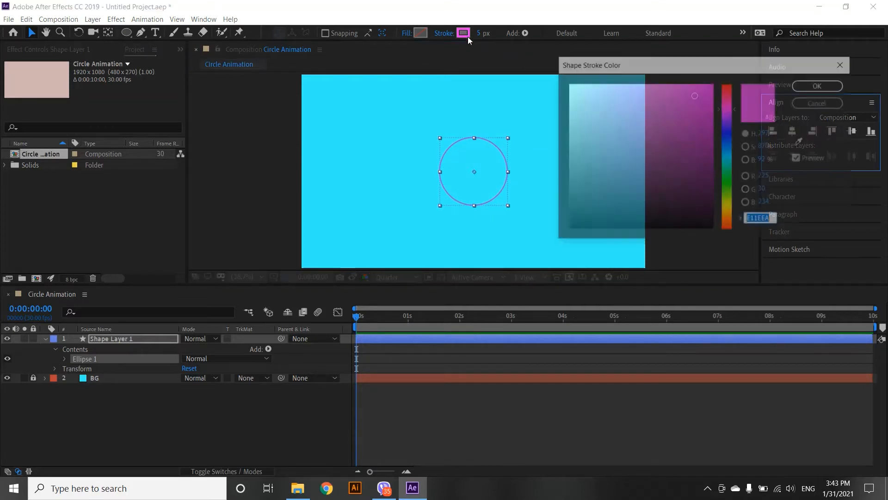
left_click(724, 91)
left_click(701, 128)
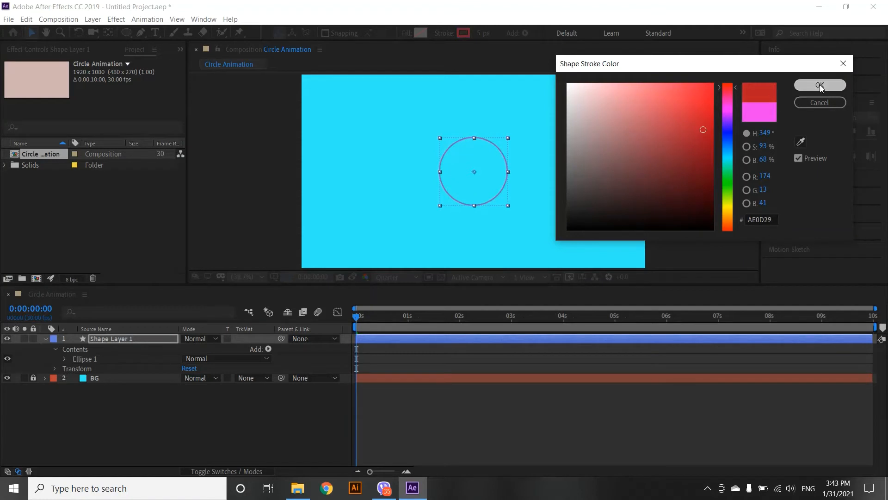
left_click(819, 85)
left_click_drag(480, 33, 703, 33)
left_click(225, 410)
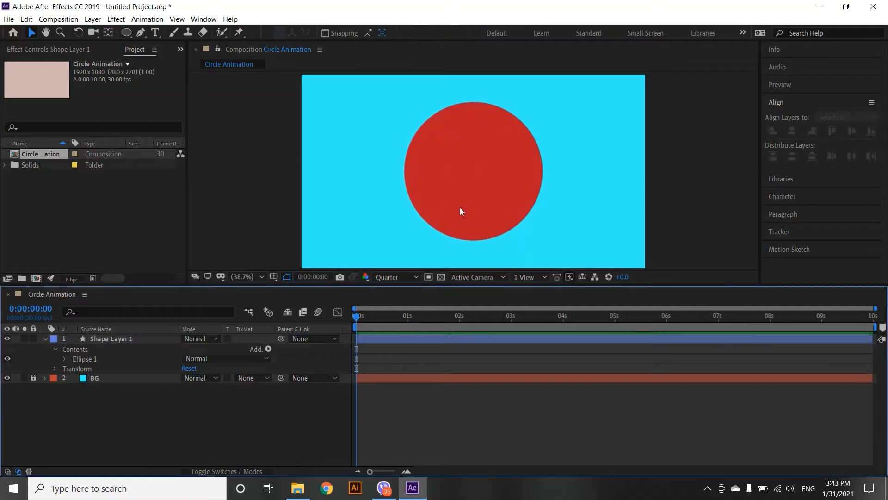
Step: Shrink the red circle proportionally and center the layer's anchor point on it
left_click(480, 197)
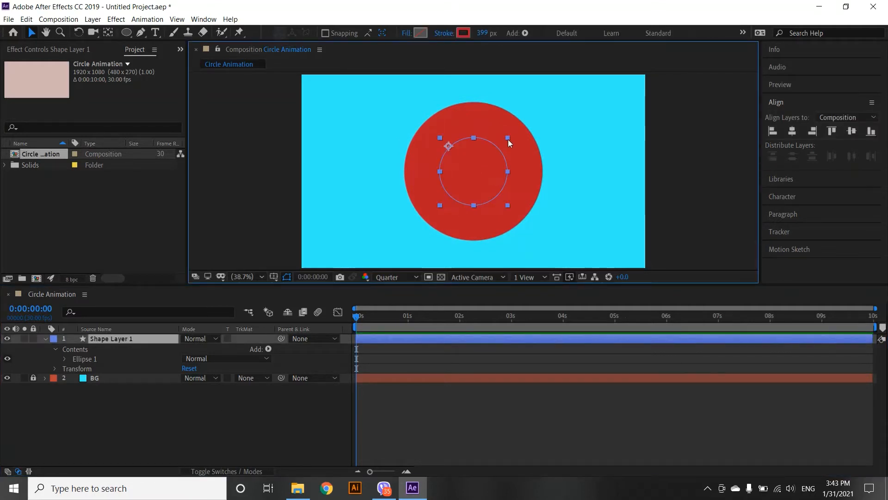
left_click_drag(508, 140, 507, 140)
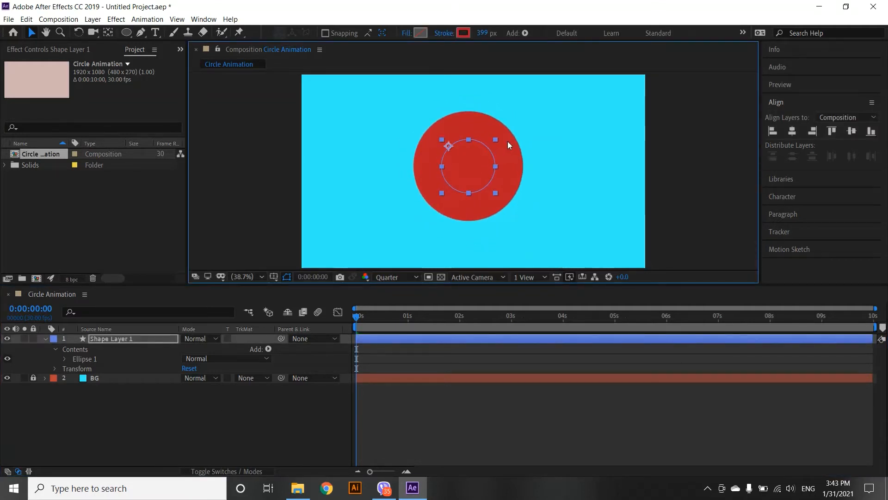
key("ctrl+alt+Home")
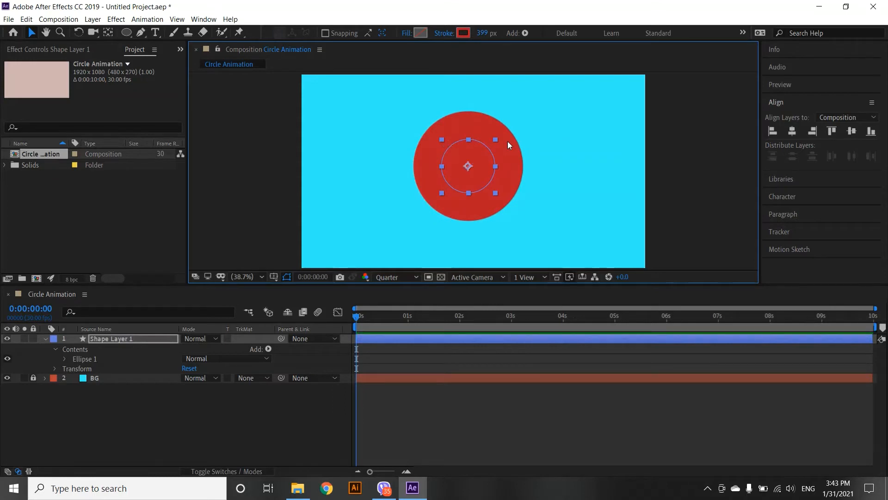
Step: Align the reduced red circle to the horizontal and vertical center of the composition
left_click(791, 131)
left_click(851, 131)
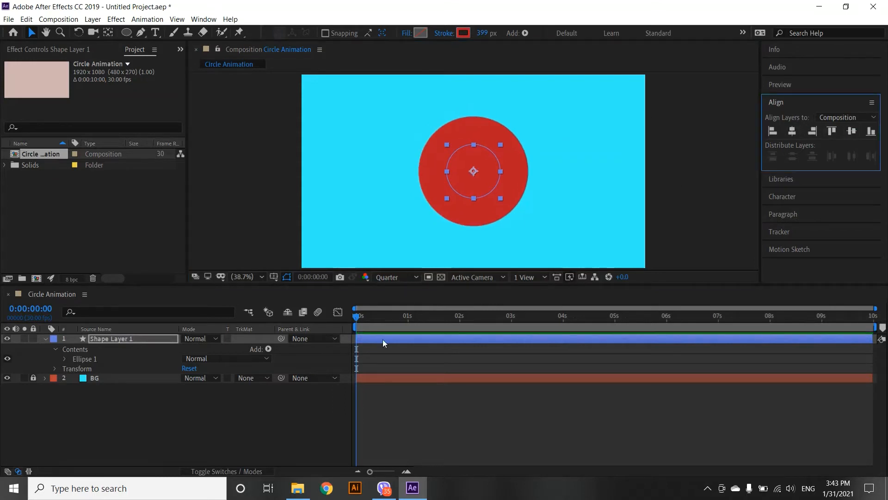
left_click(253, 412)
Step: Add Trim Paths to the circle layer and set Start 0% and End 100% keyframes at 0:00:01:00
left_click(481, 192)
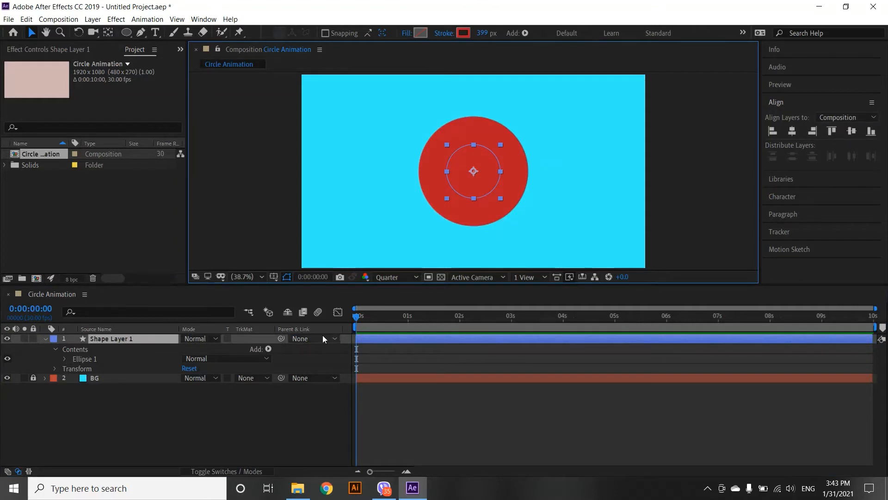
left_click_drag(357, 318, 408, 317)
left_click(268, 349)
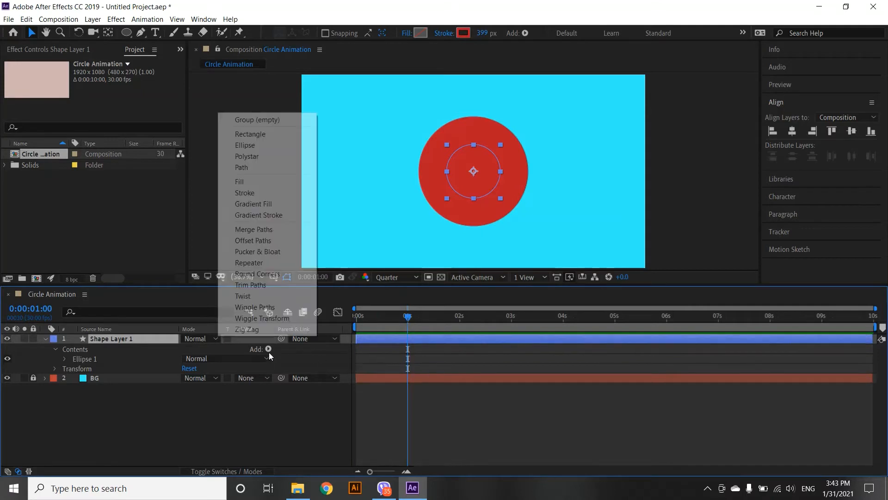
left_click(268, 284)
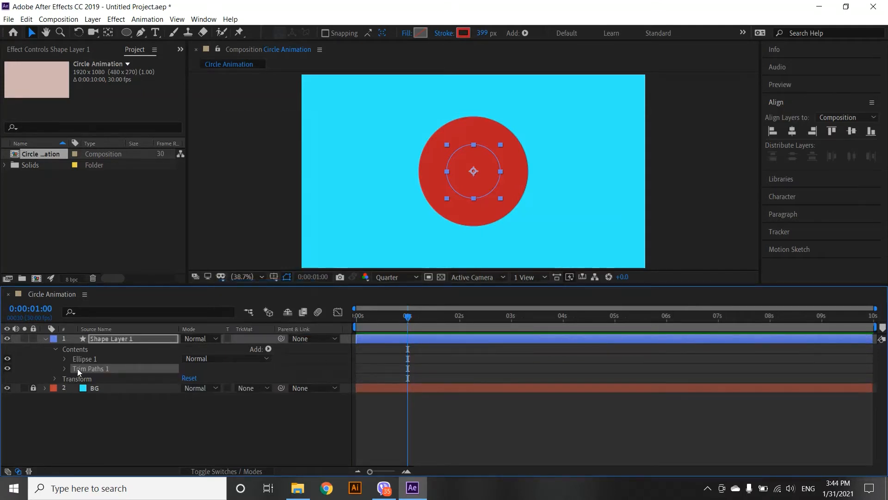
left_click(66, 368)
left_click(85, 378)
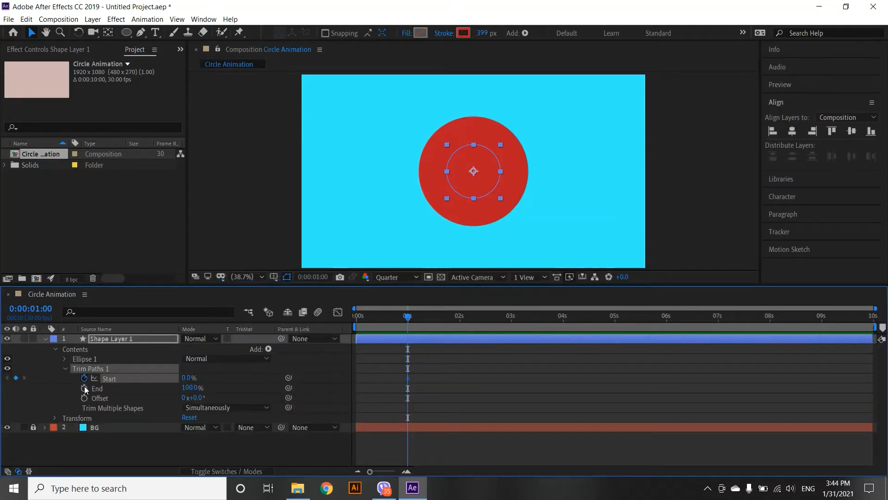
left_click(84, 389)
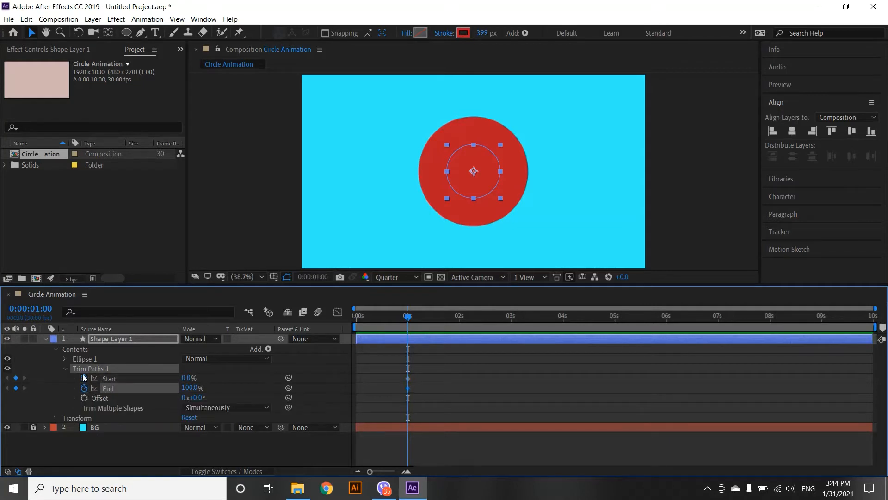
left_click(45, 338)
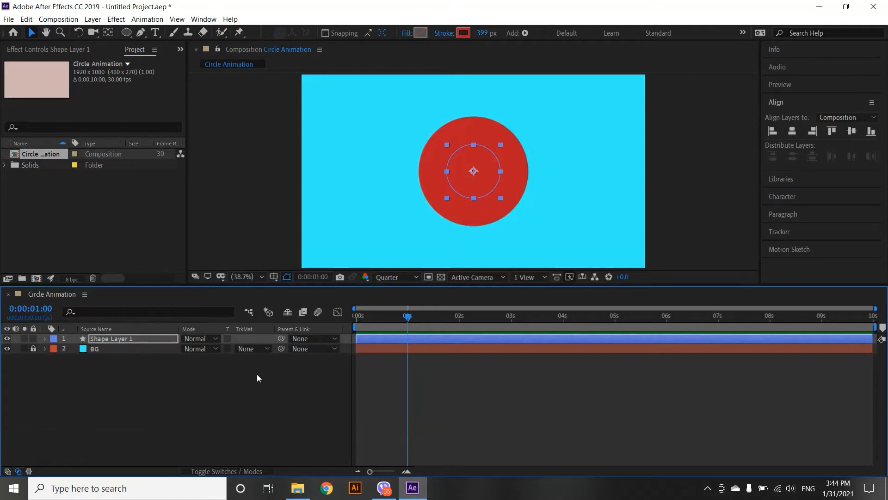
left_click(223, 376)
Step: Duplicate the red circle's layer and change the copy's stroke color to white
left_click(153, 341)
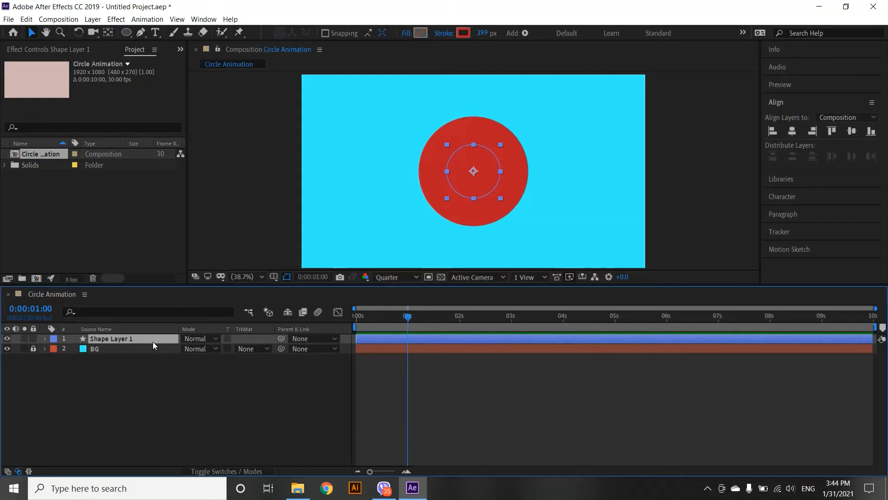
key("ctrl+d")
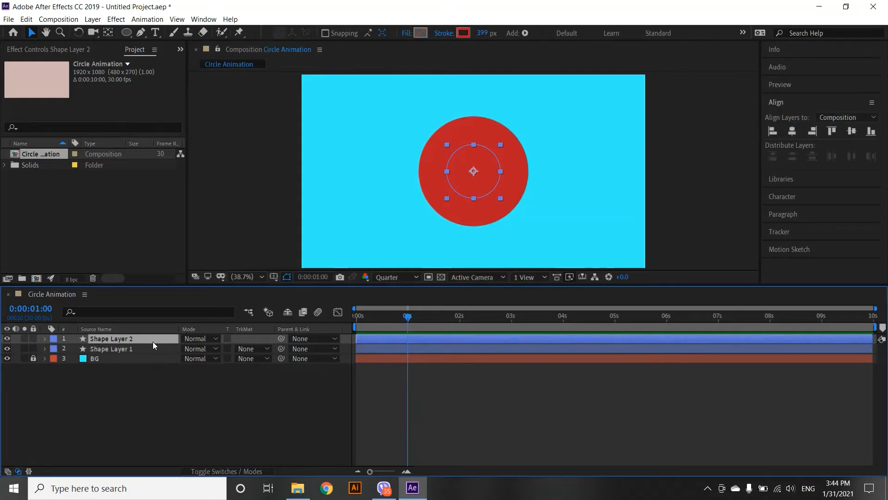
left_click(464, 33)
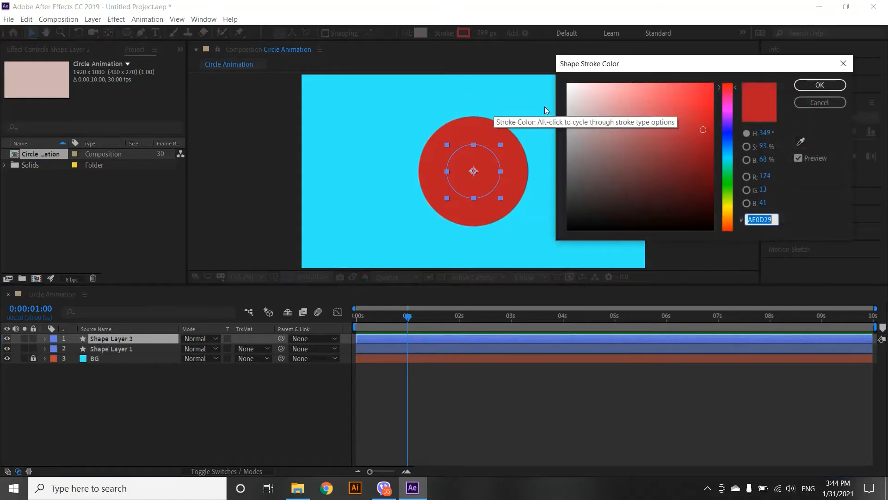
left_click_drag(570, 86, 552, 75)
left_click(805, 88)
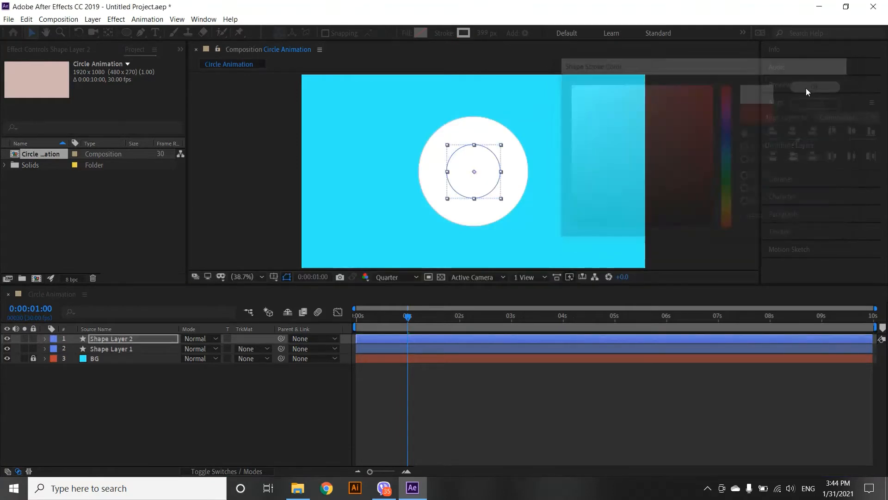
Step: Set the white copy's stroke width to 26 px and shrink it to a small ring inside the red circle
left_click_drag(482, 33, 409, 33)
mouse_move(481, 35)
left_mouse_down()
mouse_move(357, 40)
mouse_move(370, 40)
left_mouse_up()
left_click_drag(501, 147, 491, 153)
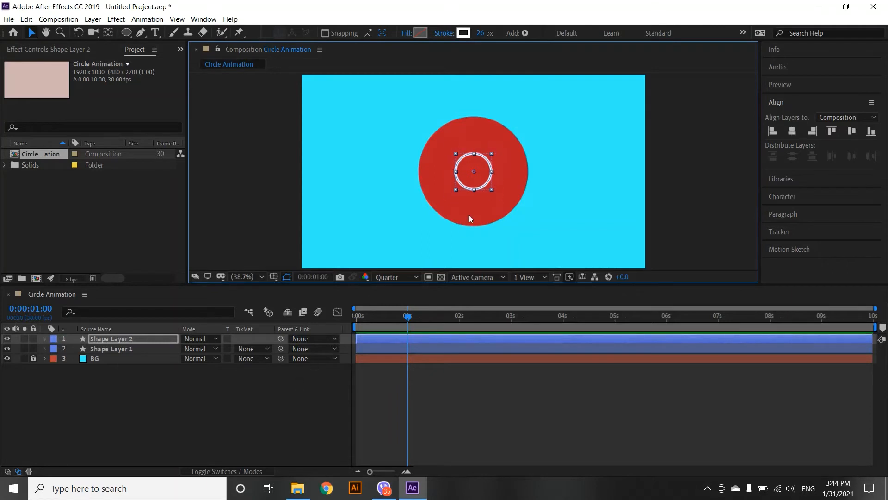
Step: Duplicate the small white ring's layer and enlarge the copy to a concentric ring about twice the size inside the red circle
left_click(271, 404)
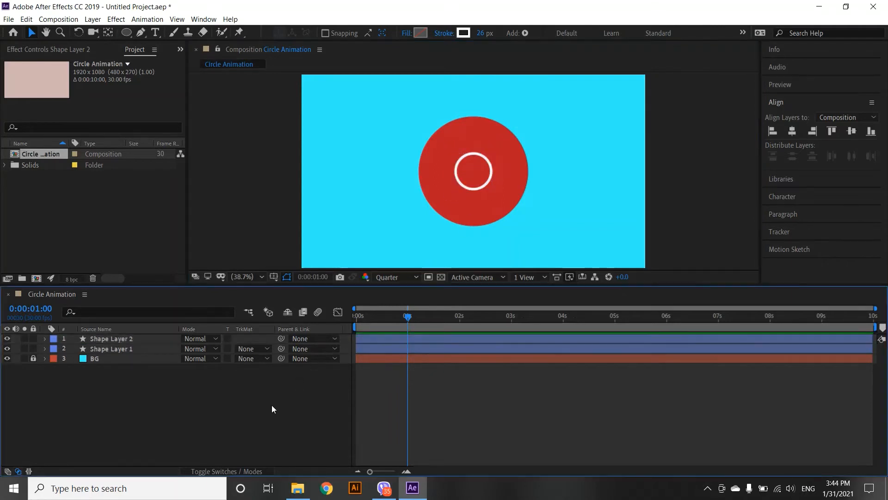
left_click(137, 340)
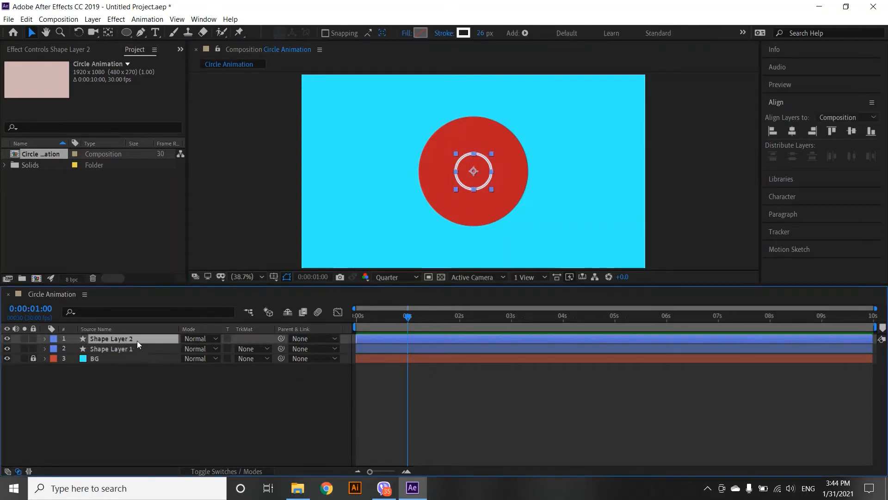
key("ctrl+d")
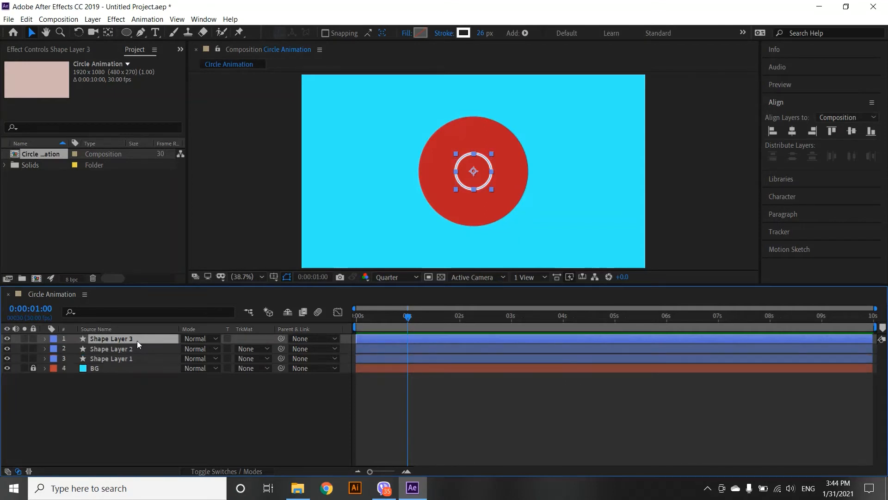
left_click(167, 395)
left_click(489, 157)
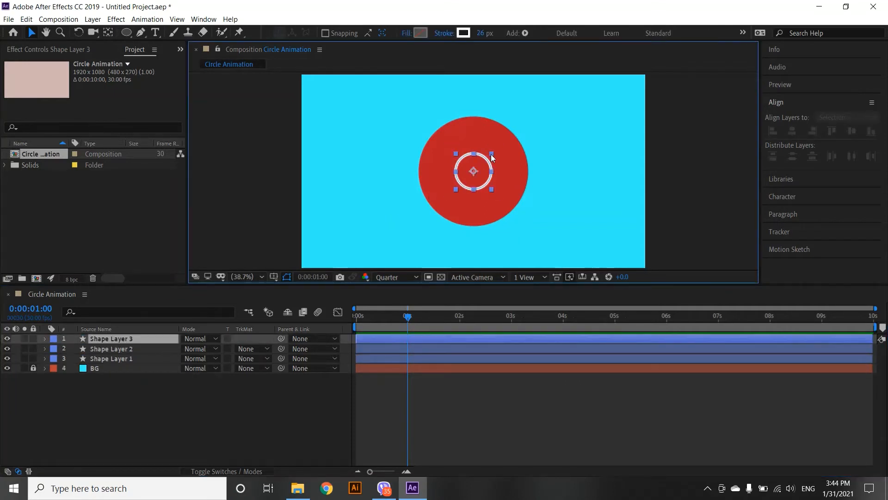
left_click_drag(492, 154, 512, 136)
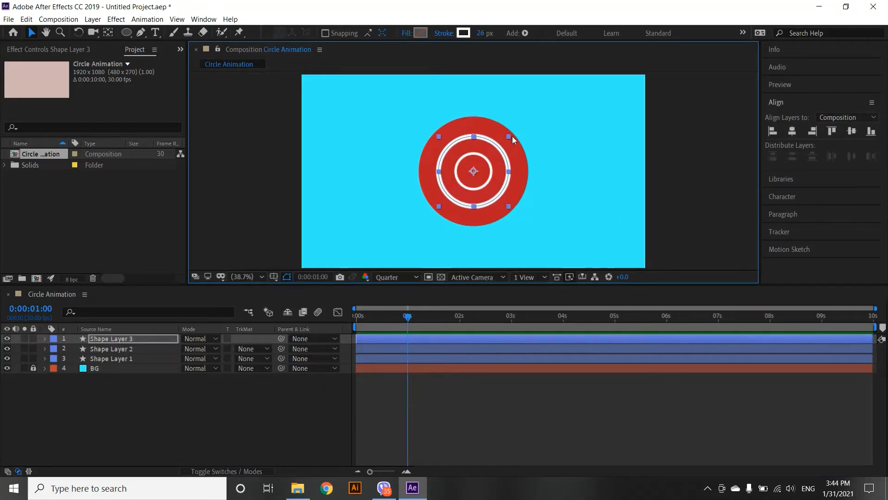
Step: Change the larger ring's stroke color to blue 3676E7
left_click(463, 33)
left_click(729, 141)
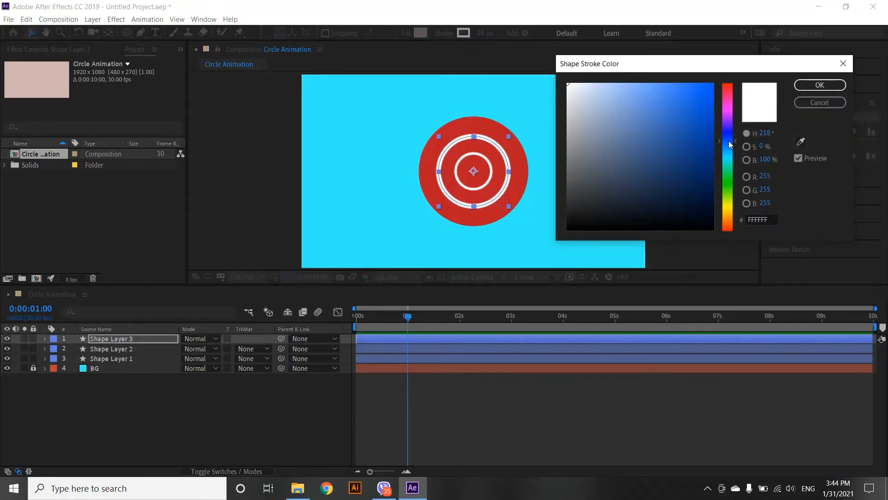
left_click_drag(697, 148, 679, 97)
left_click(810, 93)
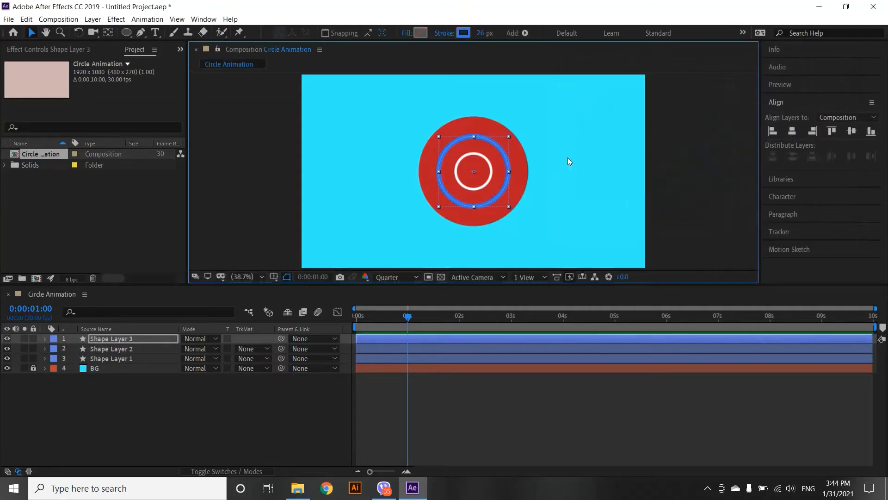
Step: Change the larger ring's stroke color to green 08F322
left_click(463, 33)
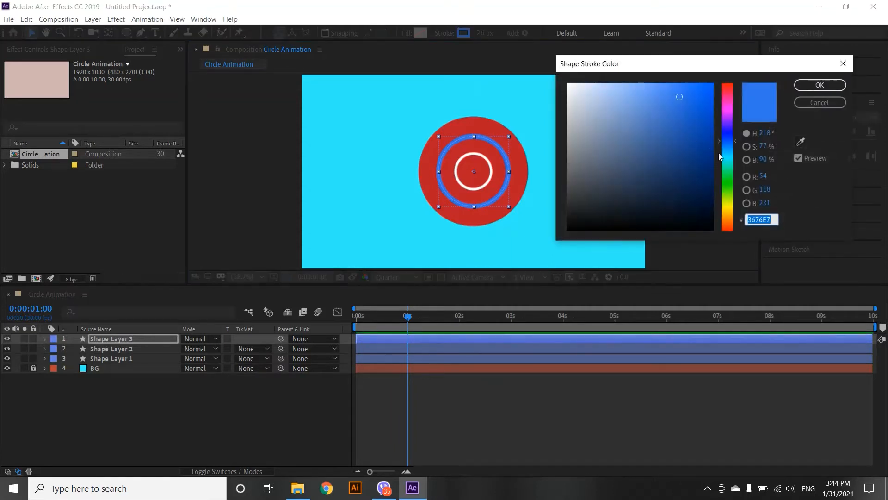
left_click(724, 178)
left_click(687, 144)
mouse_move(687, 145)
left_mouse_down()
mouse_move(691, 99)
mouse_move(709, 89)
left_mouse_up()
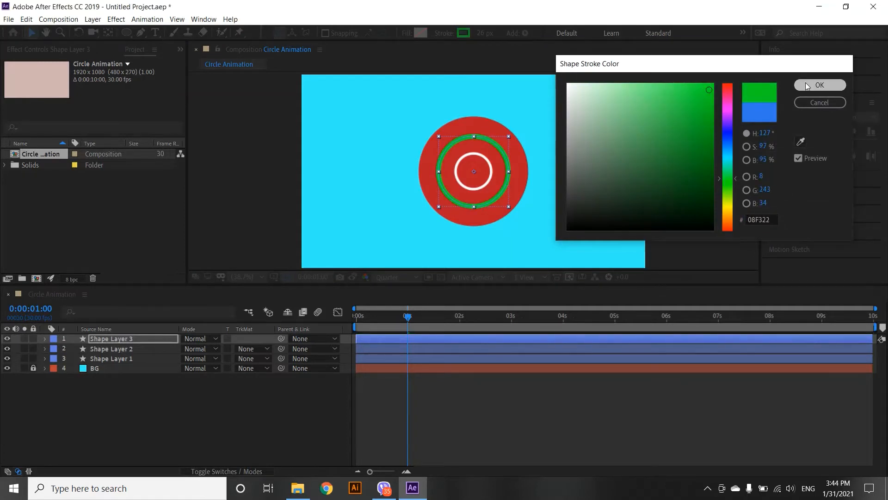
left_click(819, 85)
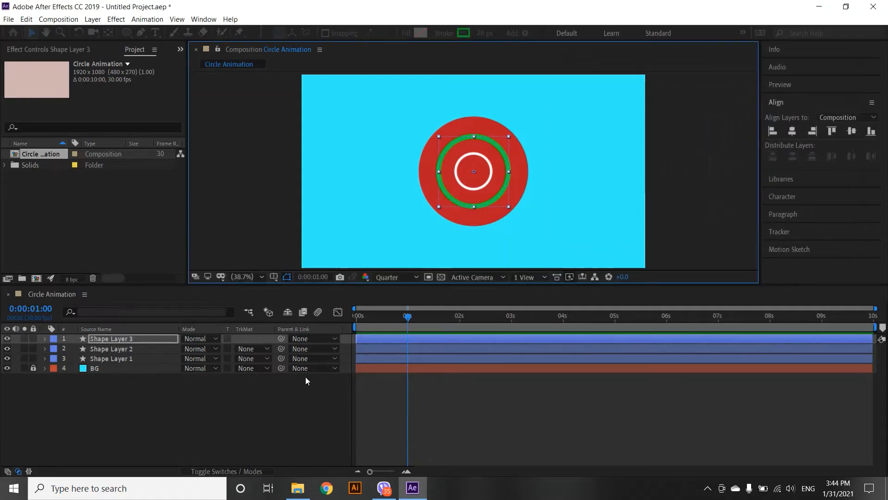
Step: Add a dash to the green ring's Stroke 1 properties
left_click(49, 338)
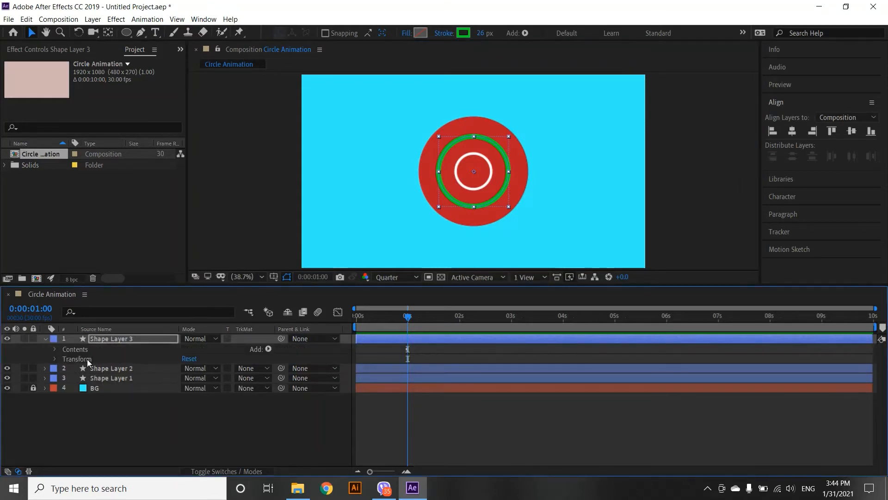
left_click(53, 358)
left_click(54, 358)
left_click(55, 350)
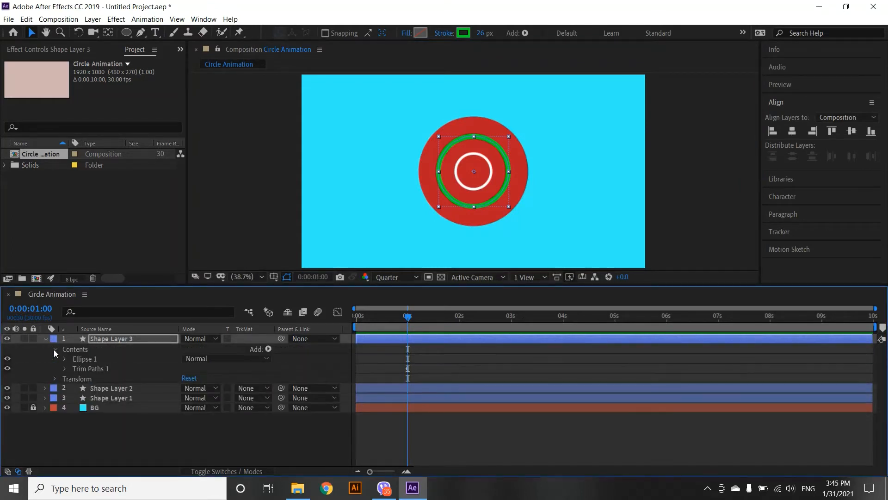
left_click(64, 360)
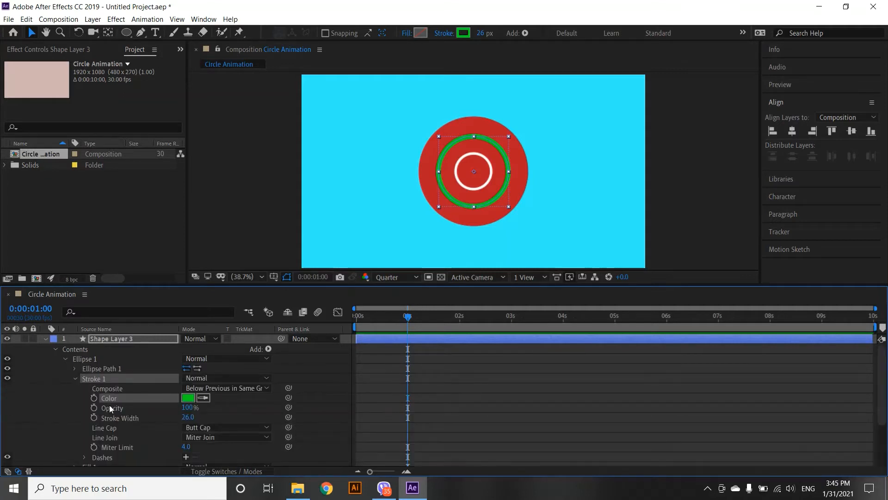
left_click(186, 457)
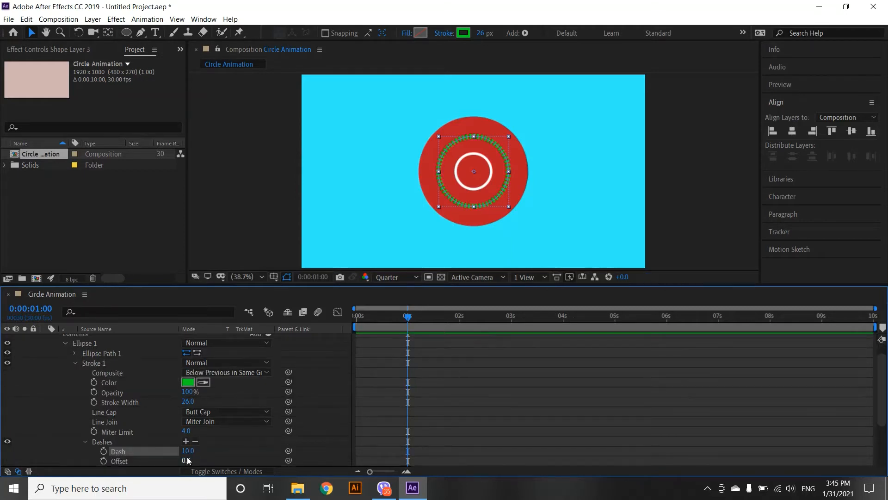
Step: Set the green stroke's dash length to 5
scroll(187, 453, "down", 2)
left_click_drag(188, 422, 185, 422)
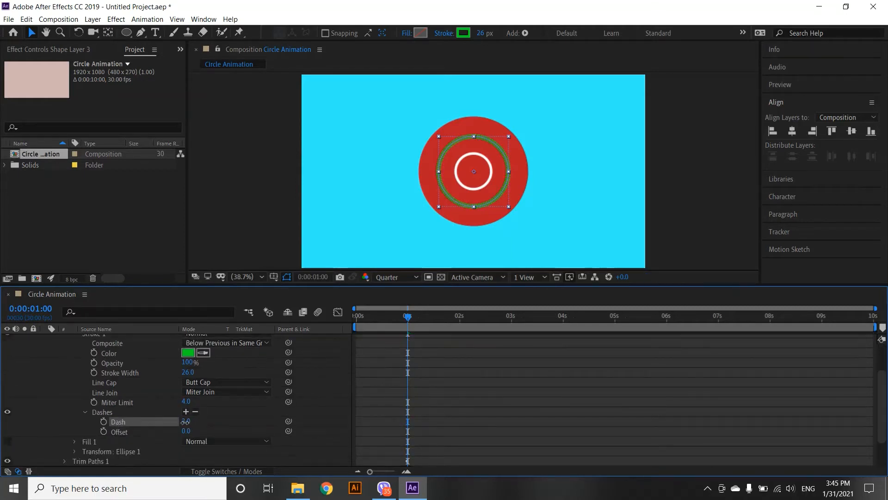
left_click(185, 421)
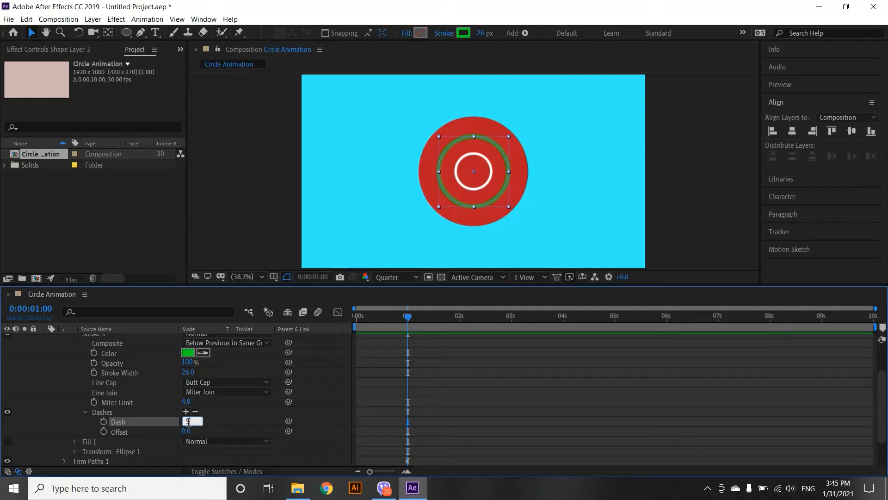
type("5")
key("Return")
Step: Try another dash offset on the green stroke and reset it to 0
left_click_drag(185, 431, 188, 431)
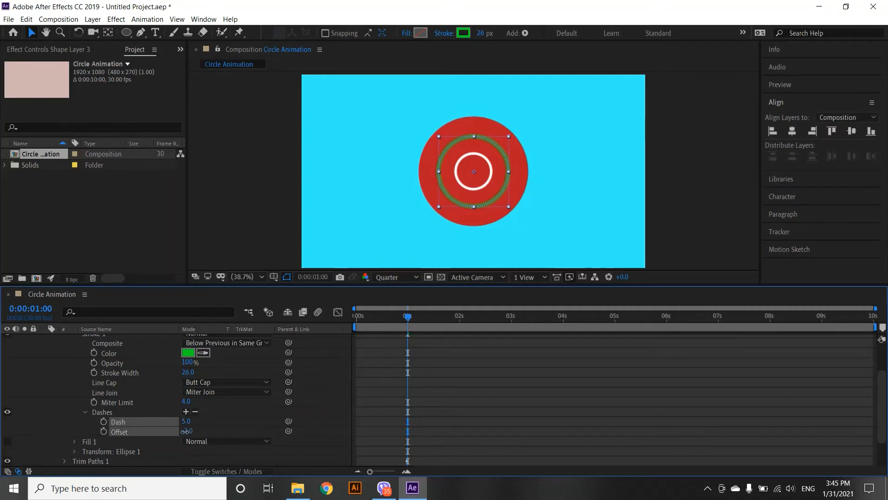
left_click(184, 431)
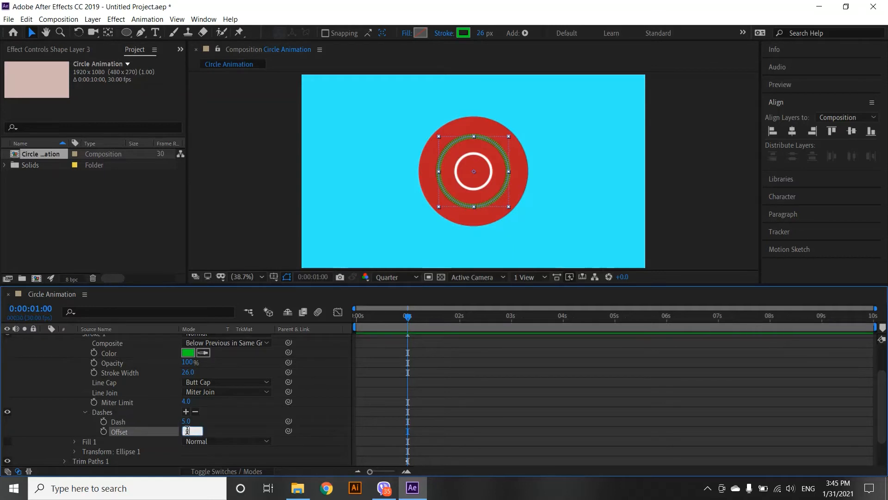
type("0")
key("Return")
Step: Set the green stroke's dash length to 25 and collapse the layer's properties
left_click_drag(185, 421, 197, 420)
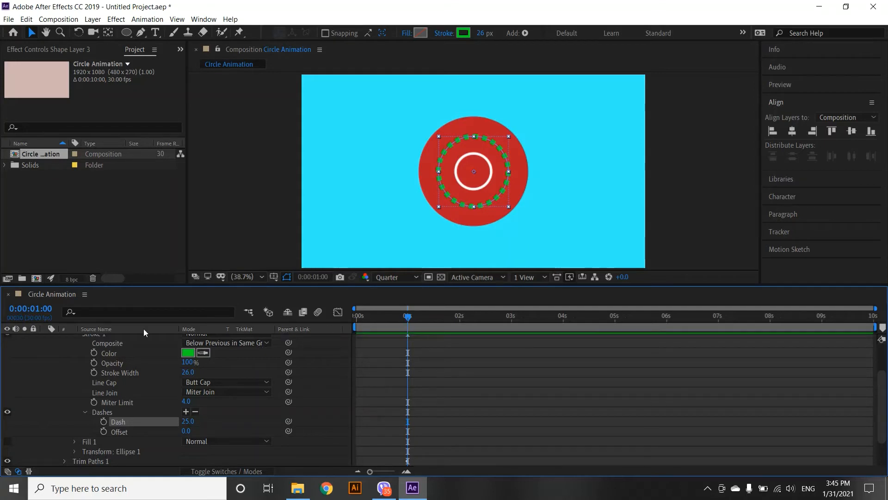
scroll(176, 379, "up", 2)
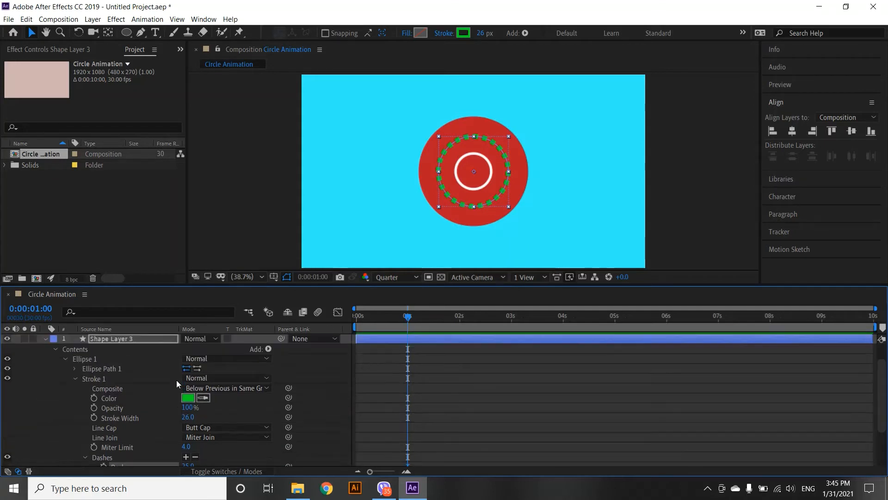
left_click(45, 339)
left_click(220, 401)
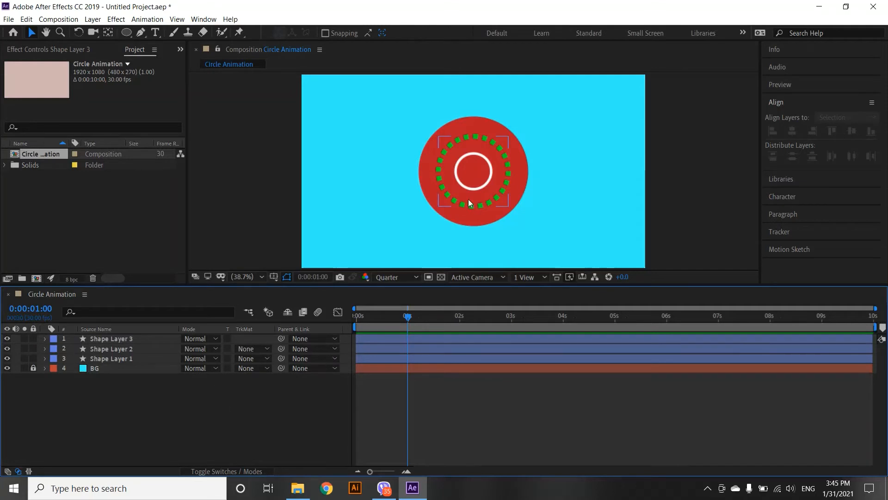
Step: Align the dashed green ring to the composition's horizontal center
left_click(507, 169)
left_click(790, 131)
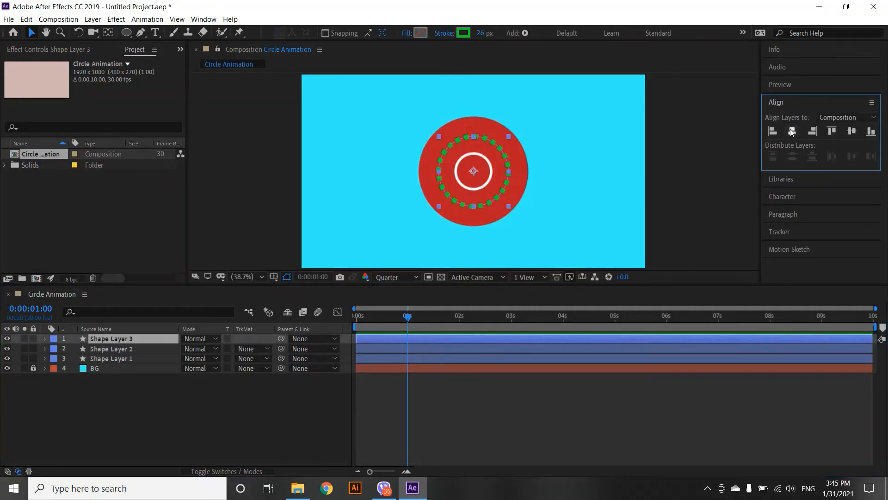
left_click(262, 440)
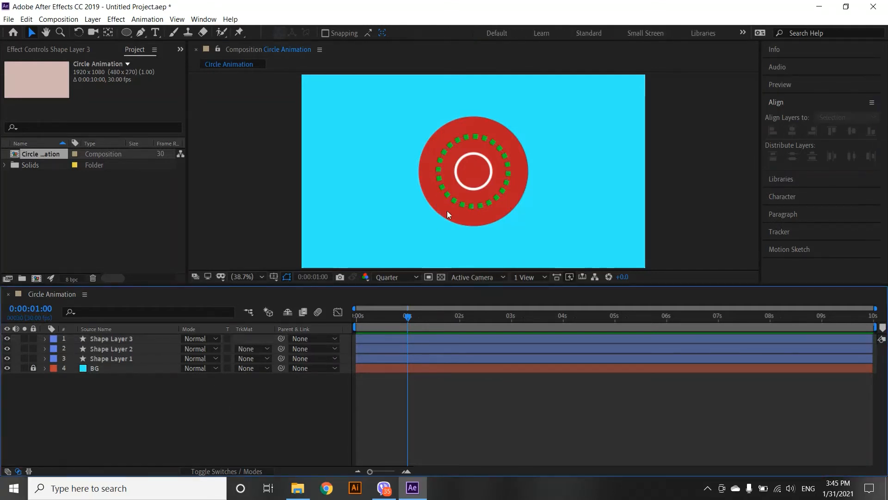
left_click(492, 167)
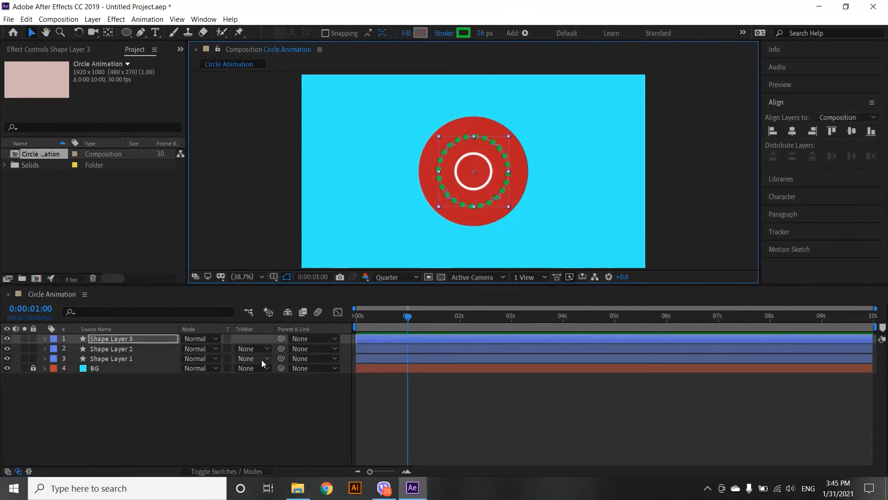
left_click(223, 419)
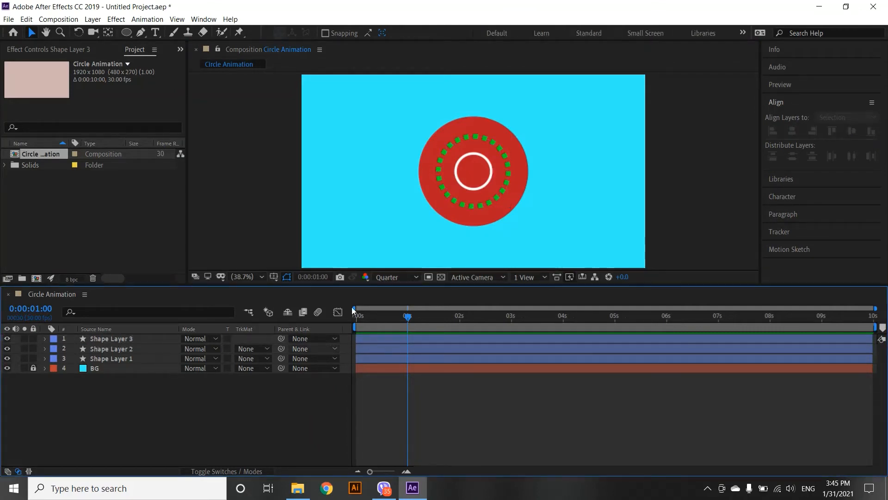
Step: Set the small white ring's stroke width to 46 px
left_click(133, 349)
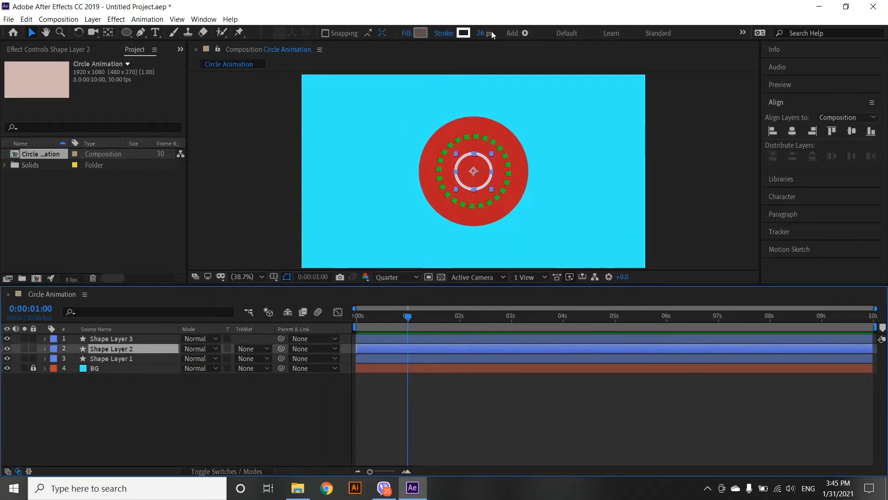
left_click_drag(480, 33, 499, 32)
left_click(254, 383)
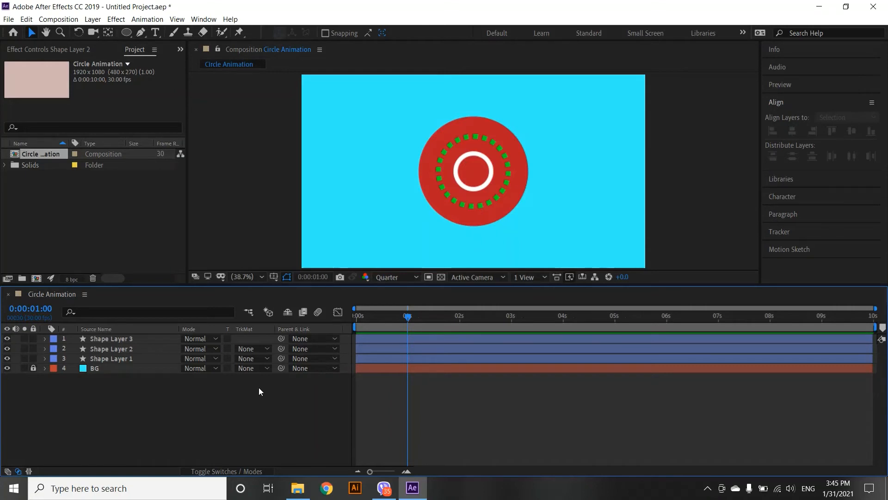
Step: Reveal the Trim Paths keyframes of all three shape layers in the timeline
left_click(134, 356)
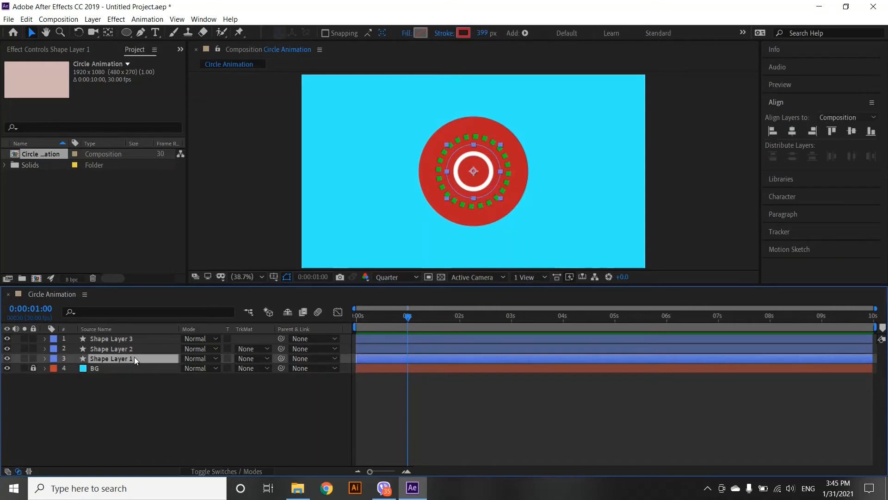
left_click(135, 338, "shift")
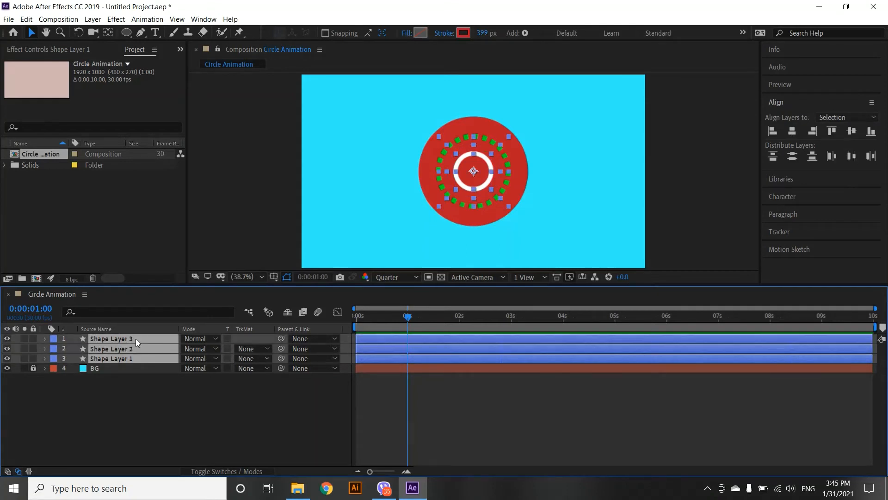
key("u")
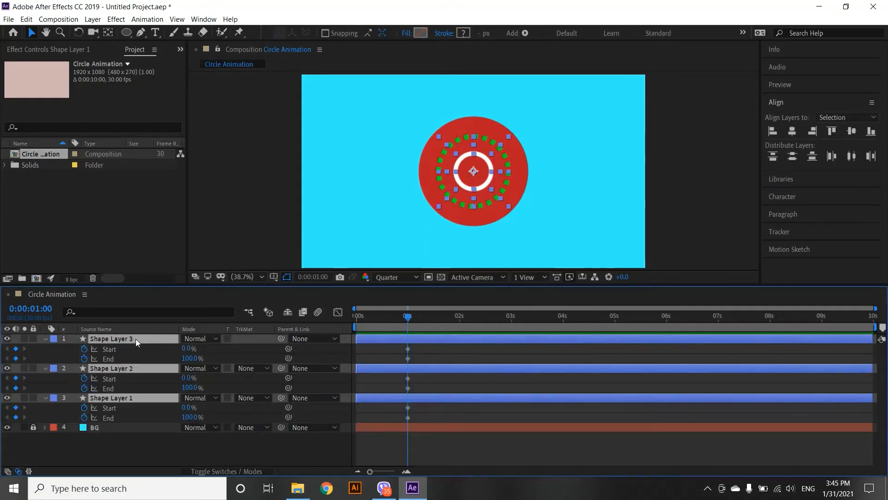
Step: Try a 0% Trim Paths End keyframe at 0:00:04:00 on the dashed green ring's layer and remove it
mouse_move(407, 316)
left_mouse_down()
mouse_move(389, 316)
mouse_move(406, 320)
left_mouse_up()
key("Page_Down")
left_click(192, 443)
left_click_drag(479, 318, 563, 320)
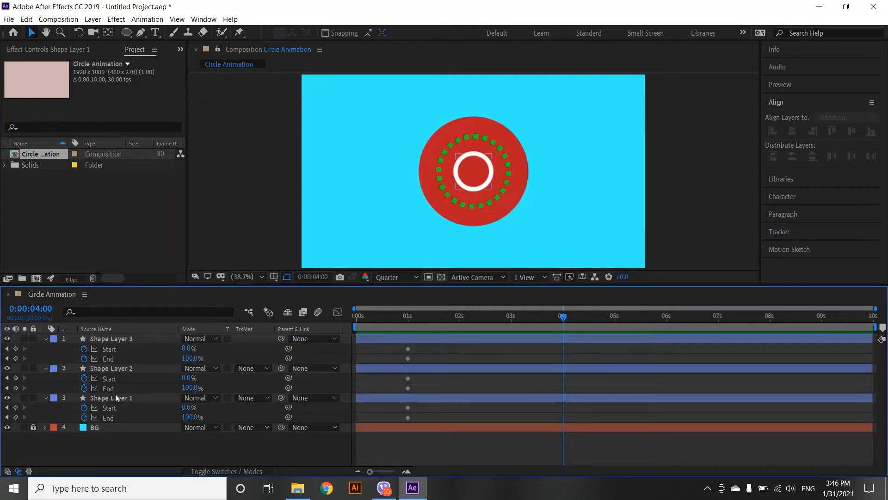
left_click_drag(190, 358, 157, 359)
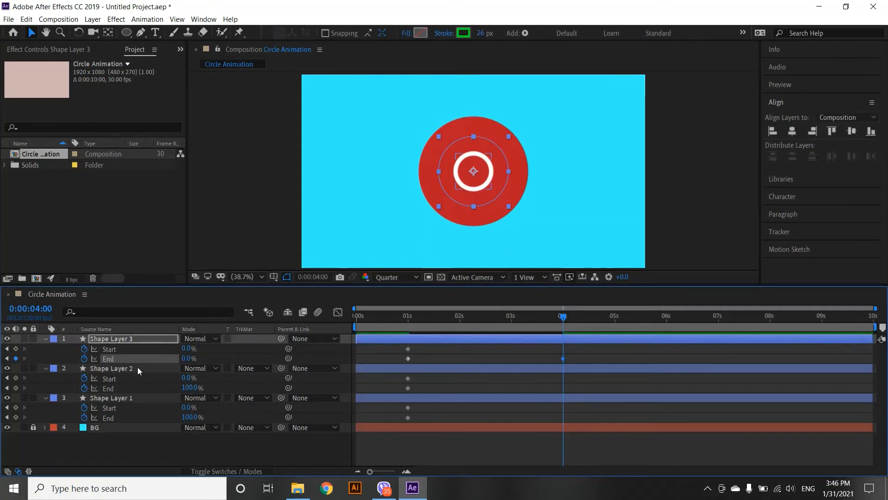
left_click(16, 358)
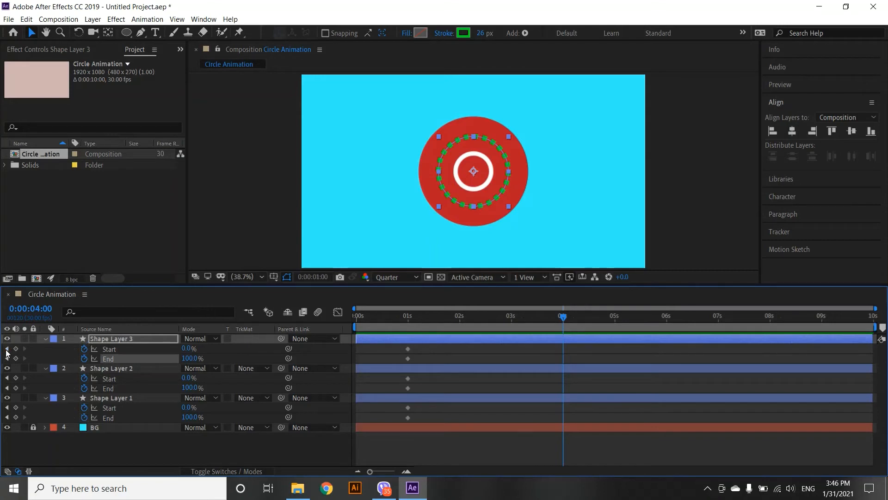
Step: Set Trim Paths End to 0% at the 0:00:01:00 keyframes of all three shape layers
left_click(6, 350)
left_click_drag(195, 359, 134, 361)
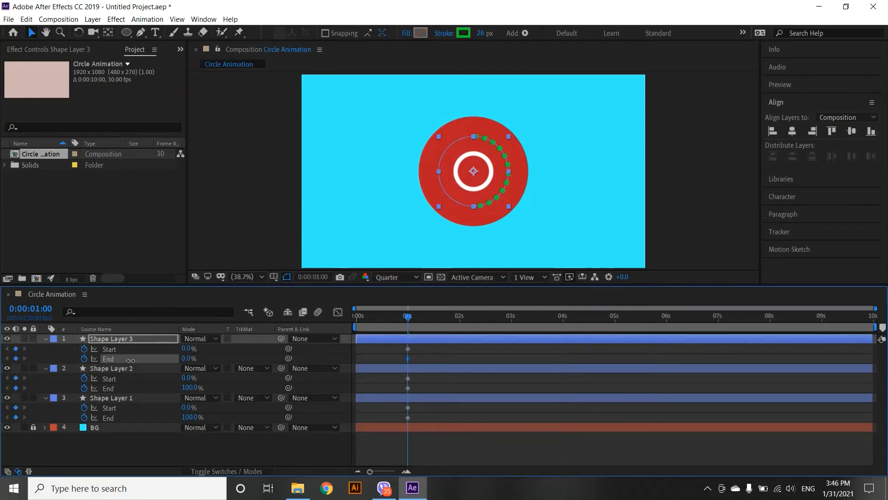
left_click_drag(191, 388, 123, 388)
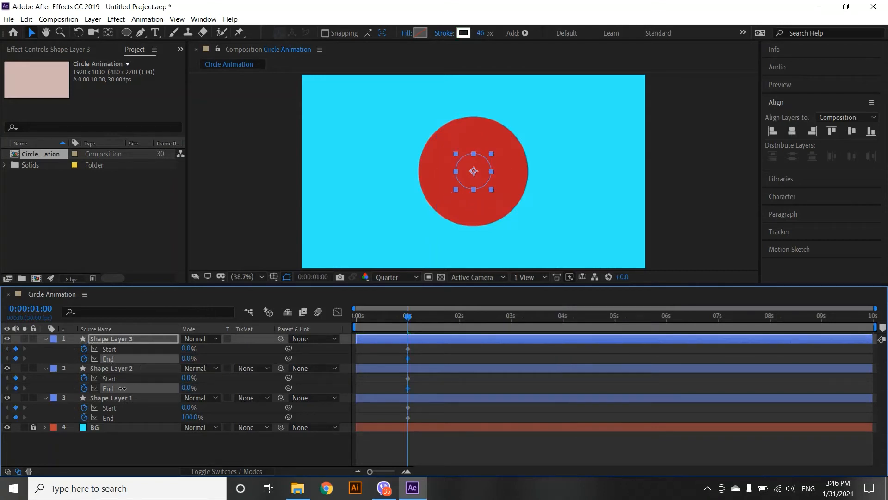
left_click_drag(194, 417, 125, 415)
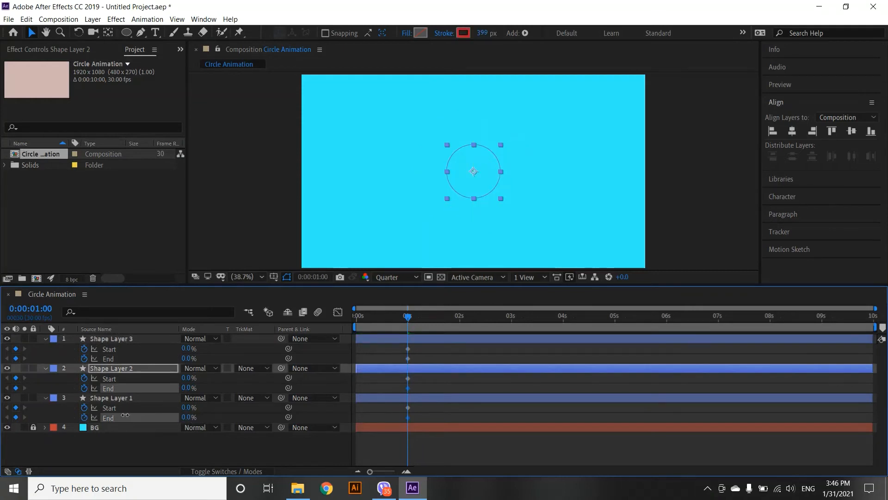
left_click(155, 398)
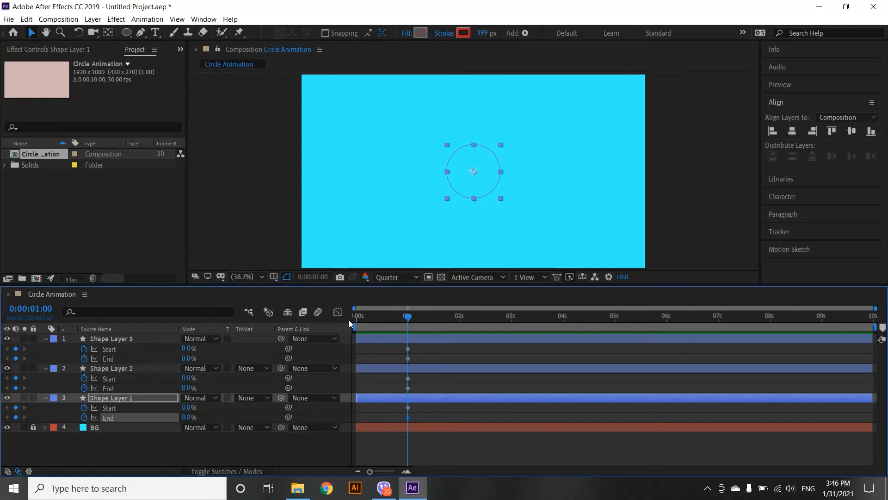
Step: Set Trim Paths Start to 100% at 0:00:04:00 on all three shape layers
left_click_drag(432, 321, 564, 320)
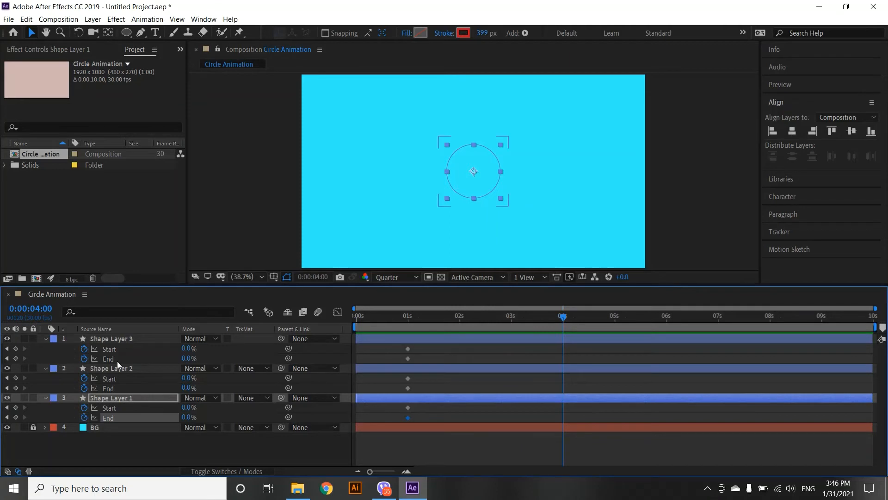
left_click_drag(190, 348, 267, 348)
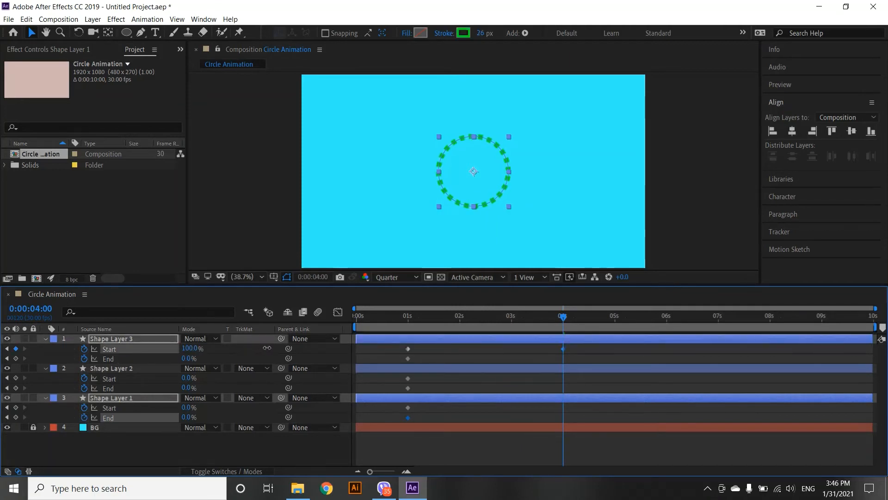
left_click_drag(186, 378, 273, 377)
left_click_drag(190, 409, 246, 408)
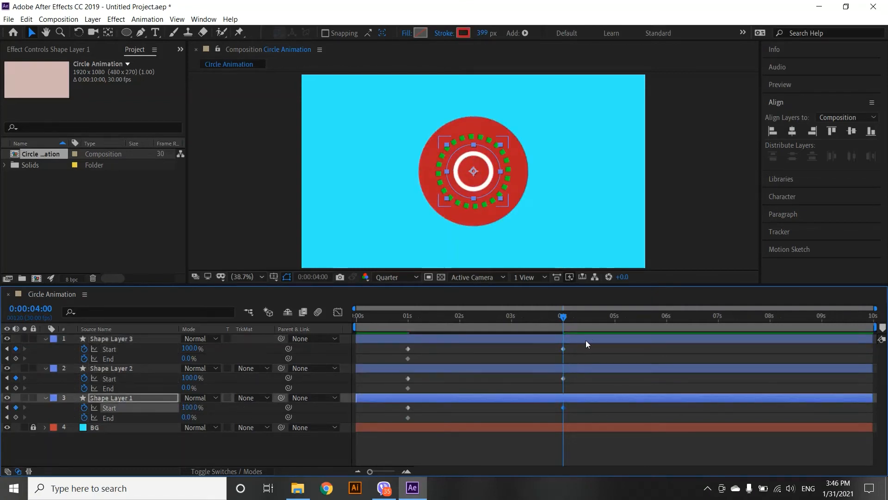
Step: Add Trim Paths End keyframes at 0:00:05:00 on all three shape layers, holding the value at 0%
left_click_drag(563, 316, 614, 321)
left_click(15, 358)
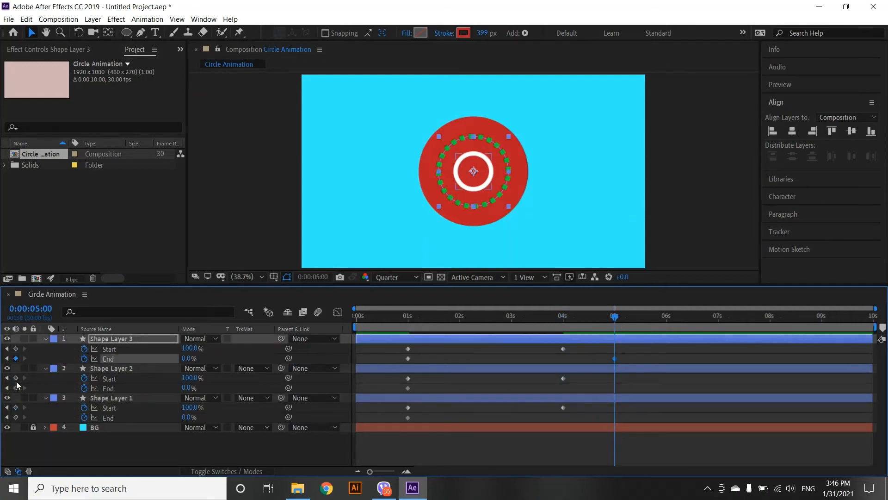
left_click(16, 388)
left_click(16, 417)
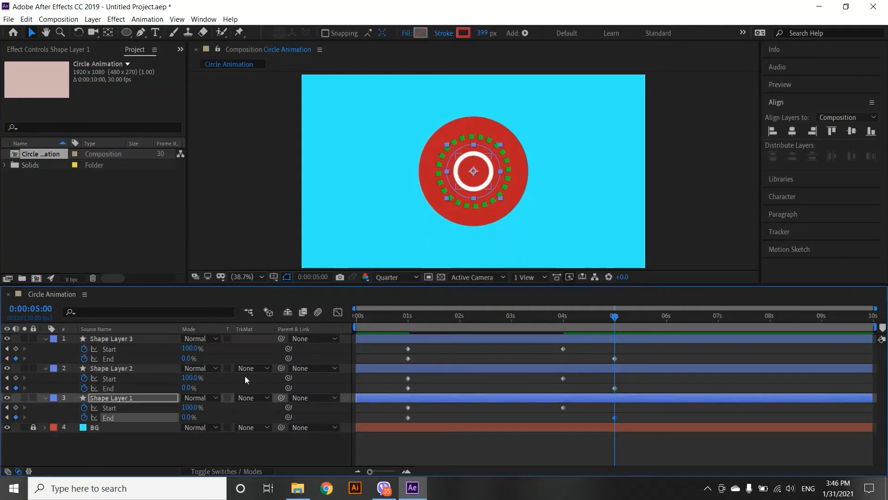
Step: Set Trim Paths End to 100% at 0:00:08:00 on all three shape layers
left_click_drag(637, 317, 770, 322)
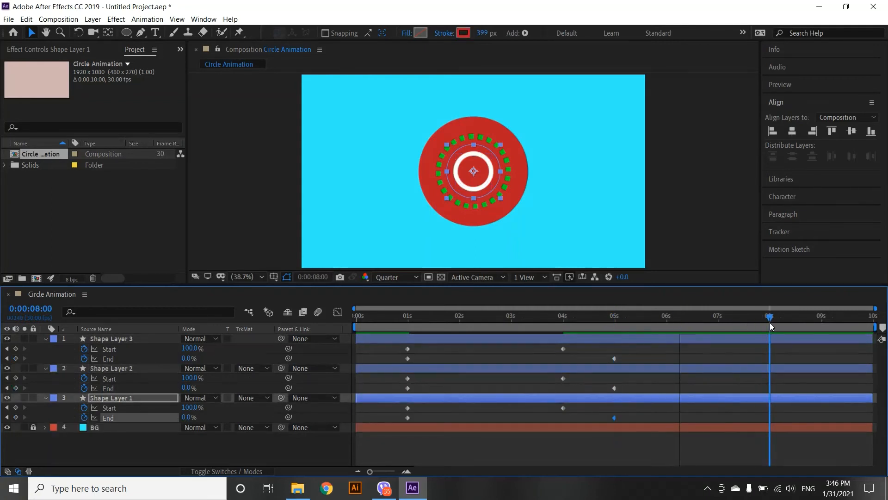
left_click_drag(187, 358, 253, 356)
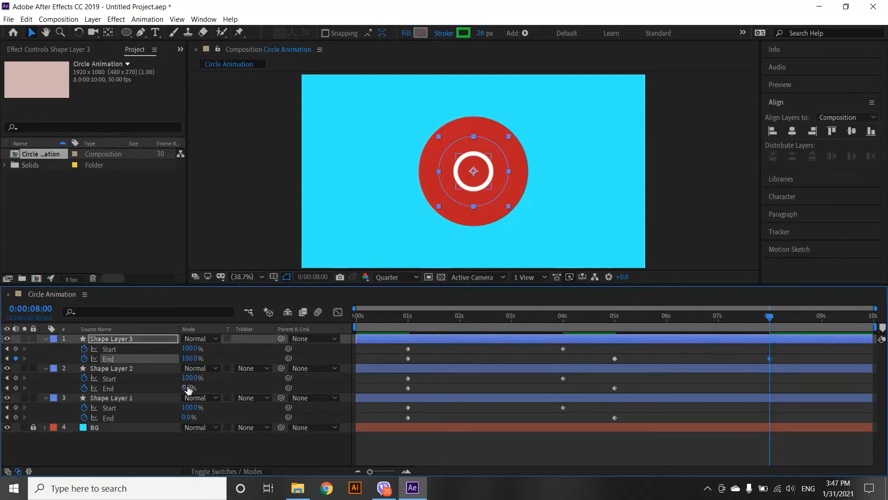
left_click_drag(187, 388, 258, 387)
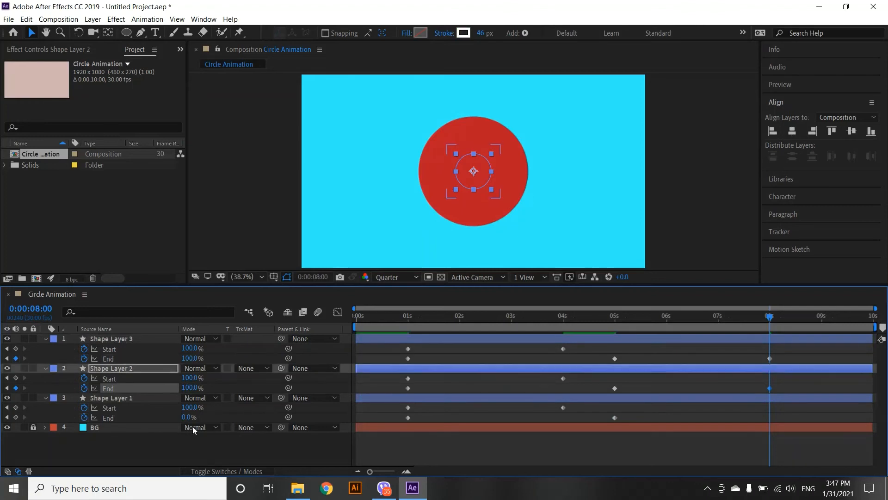
left_click_drag(188, 416, 248, 416)
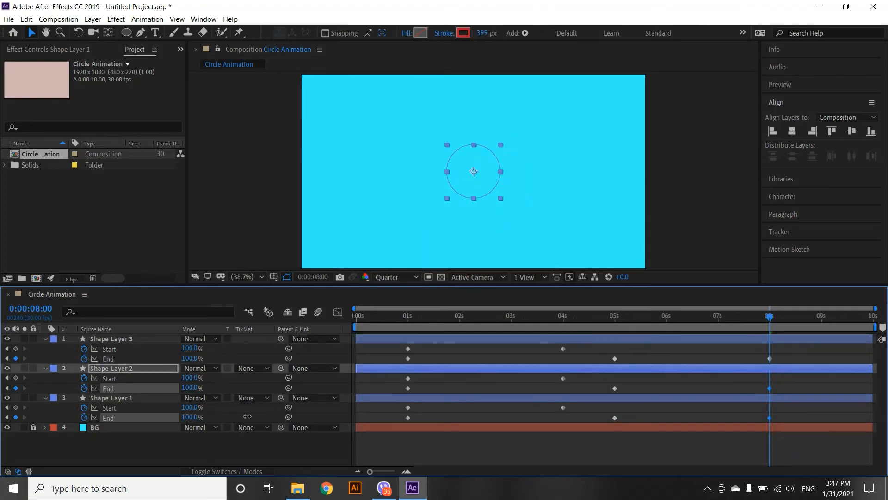
Step: Preview the circle animation from 0:00:00:00
left_click_drag(770, 318, 356, 341)
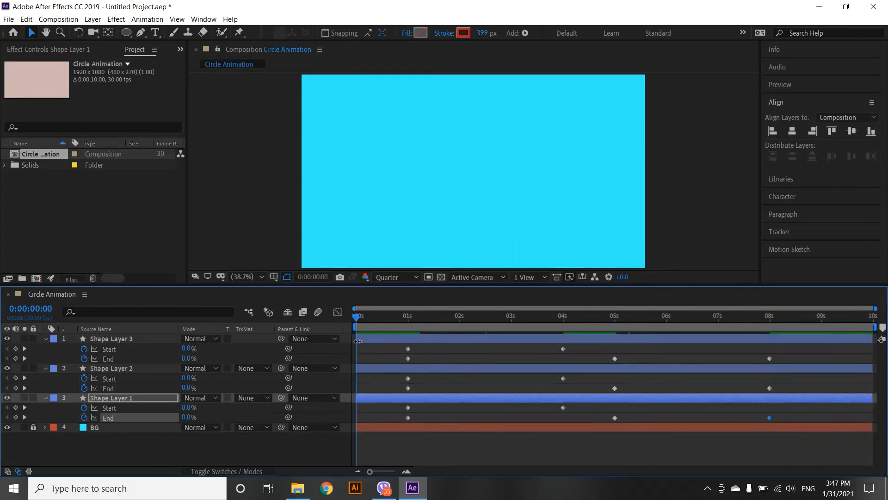
key("space")
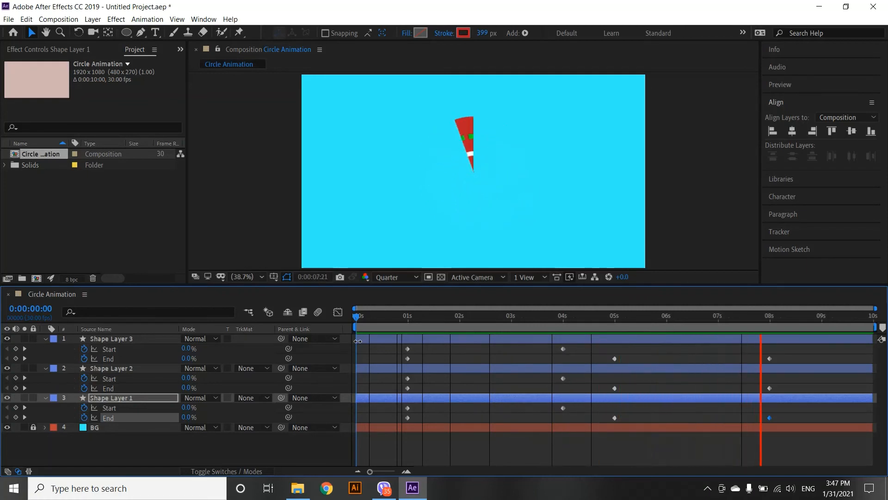
key("space")
Step: Apply Easy Ease to all Trim Paths Start and End keyframes of the three shape layers
left_click_drag(387, 349, 774, 420)
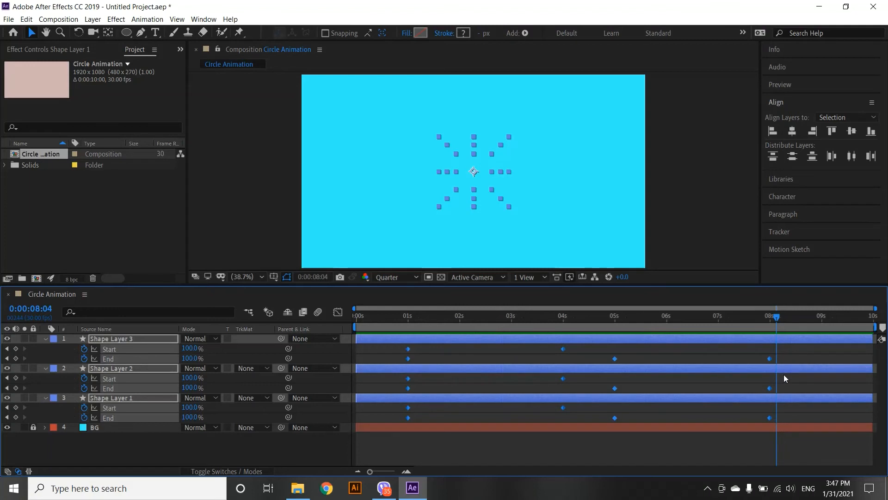
left_click(720, 330)
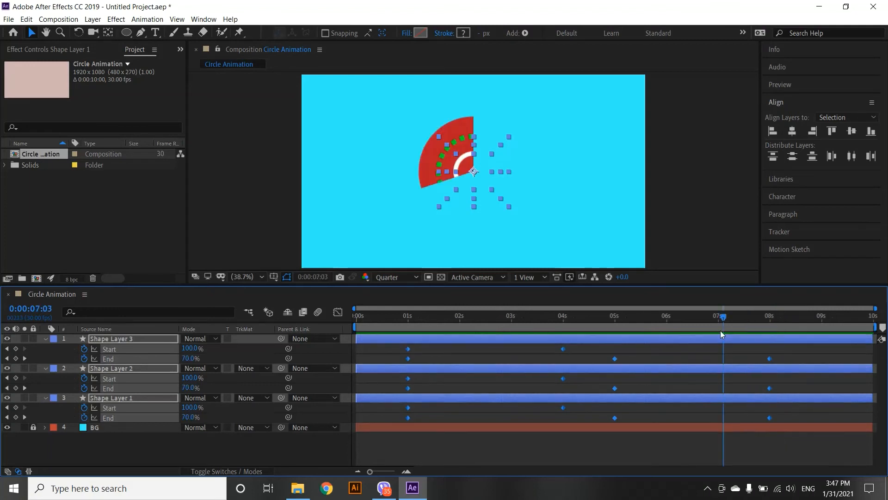
key("F9")
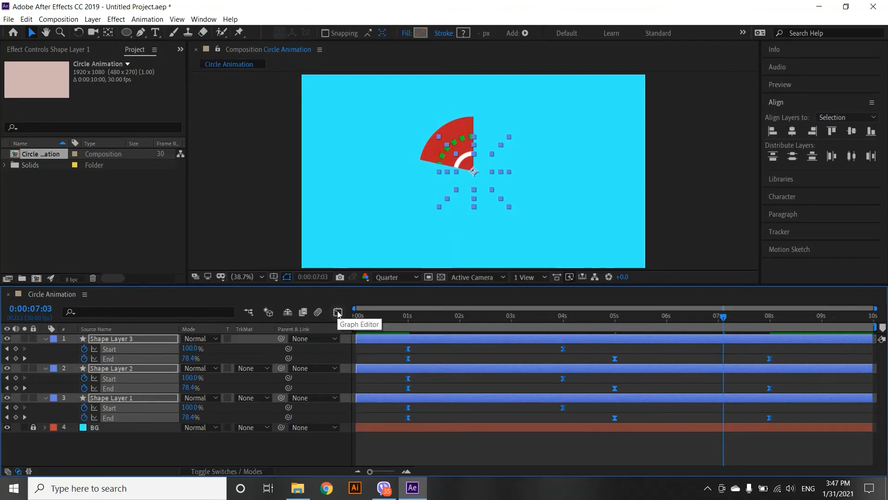
Step: In the Graph Editor, reshape the dashed green ring's Start speed curve into a slow build with a sharp peak just before 4 s
left_click(337, 312)
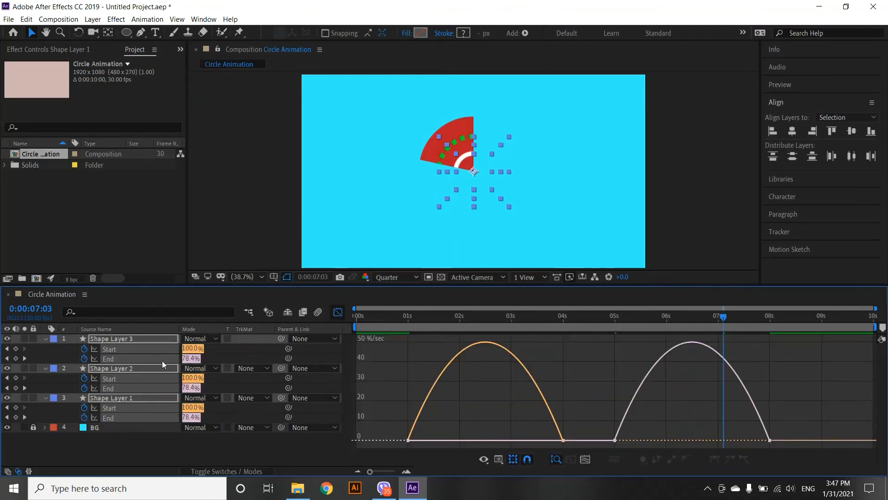
left_click(132, 347)
left_click(124, 420)
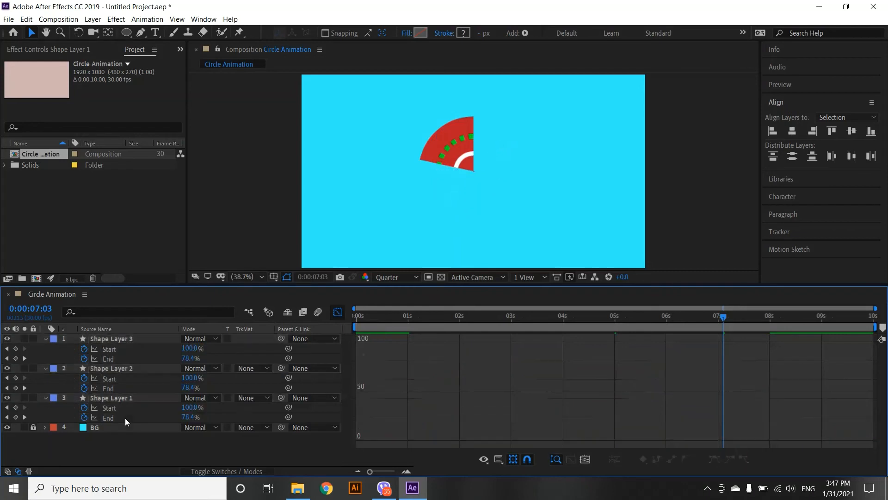
left_click(133, 337)
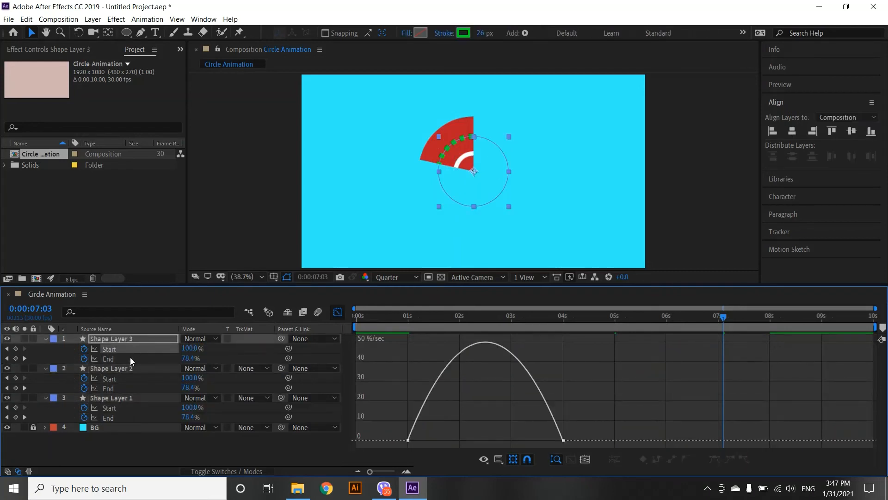
left_click(130, 357, "shift")
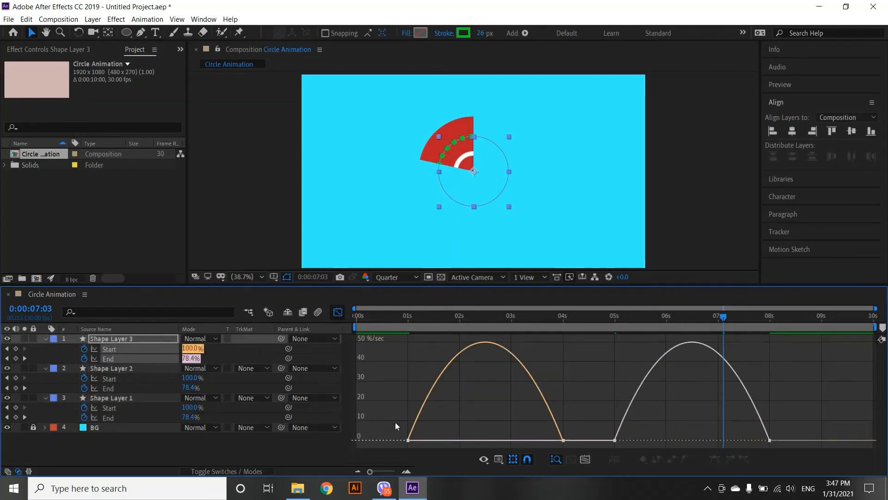
left_click_drag(418, 439, 475, 437)
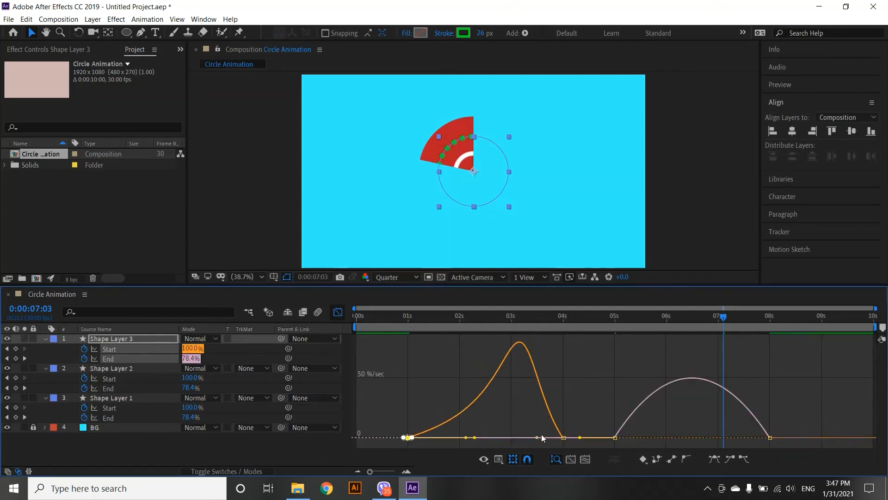
mouse_move(523, 422)
left_mouse_down()
mouse_move(564, 445)
mouse_move(553, 439)
left_mouse_up()
mouse_move(411, 416)
left_mouse_down()
mouse_move(473, 448)
mouse_move(468, 440)
mouse_move(423, 447)
mouse_move(499, 438)
left_mouse_up()
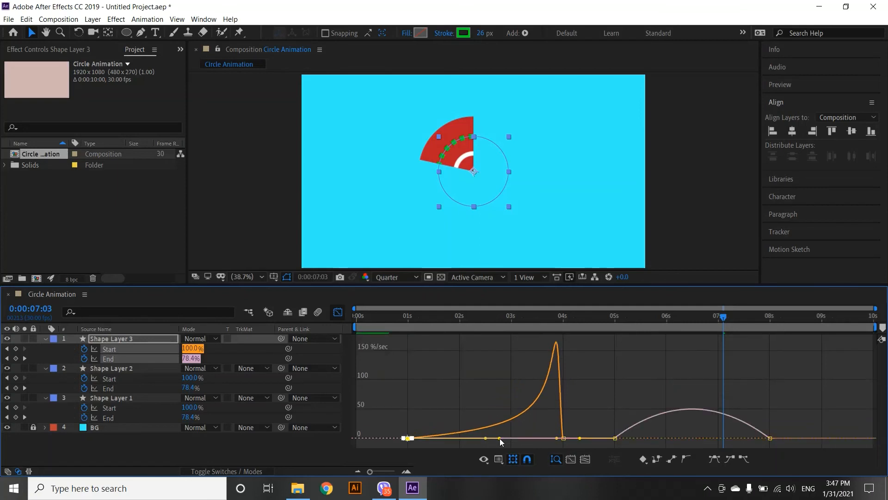
Step: Reshape the dashed green ring's End speed curve to peak sharply just after 5 s and ease out slowly towards 8 s
left_click_drag(608, 421, 629, 440)
left_click_drag(774, 427, 691, 440)
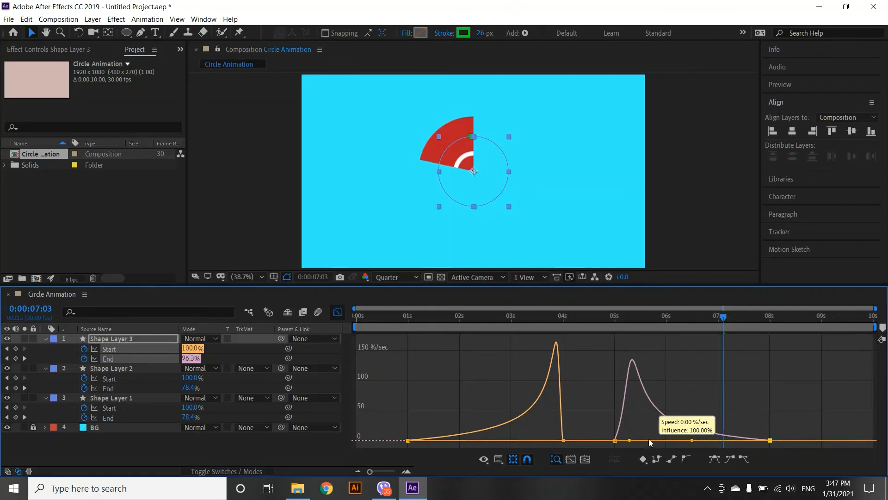
left_click_drag(598, 423, 619, 440)
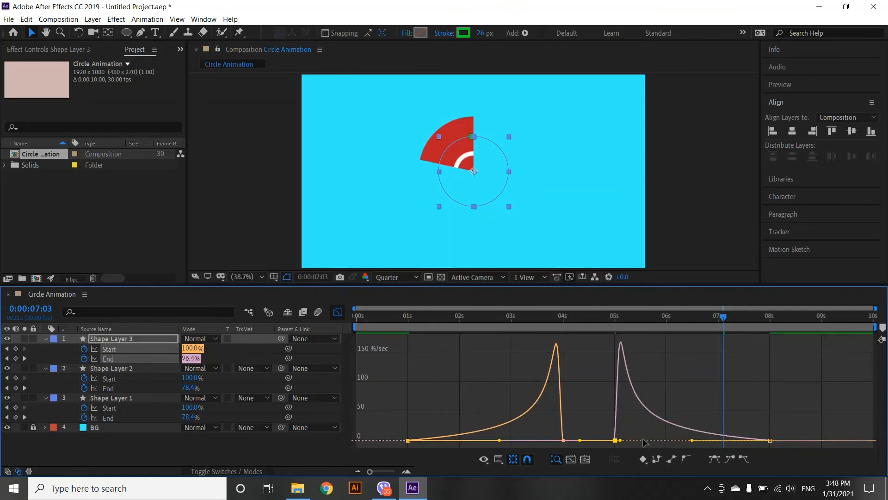
Step: Reshape the white ring's speed curves so Start peaks just after 1 s and End peaks just before 8 s
left_click(125, 376)
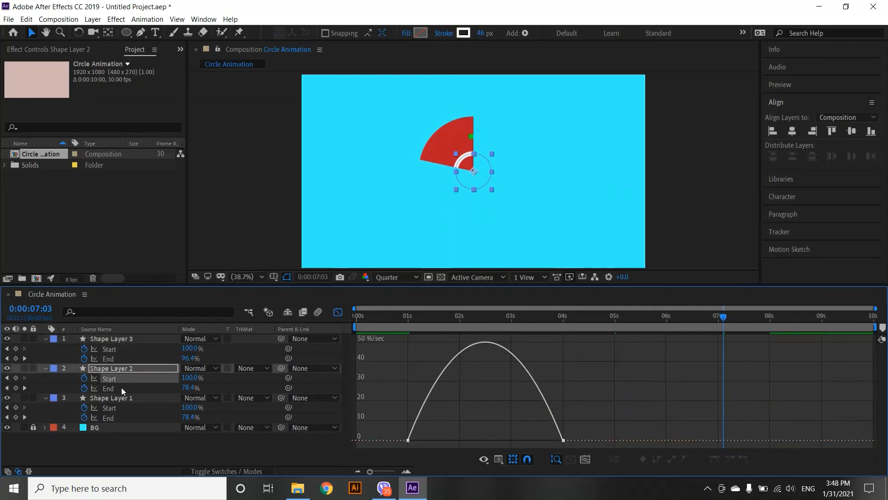
left_click(121, 387, "shift")
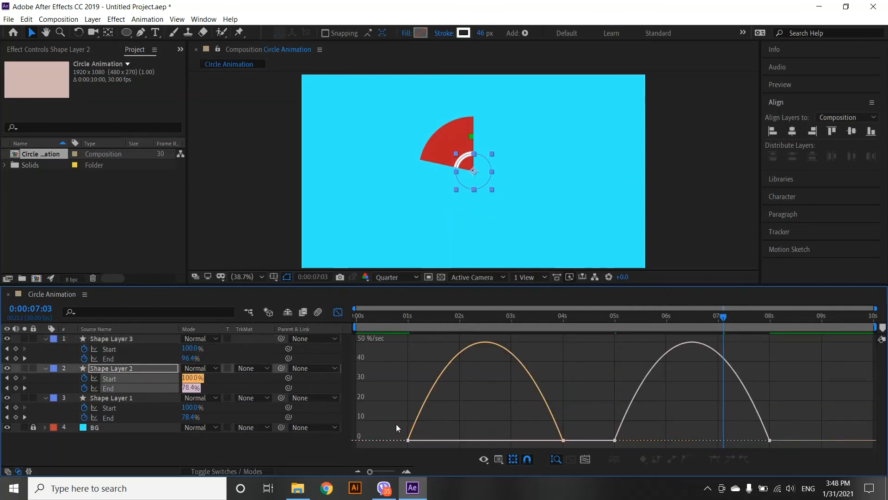
left_click_drag(423, 447, 428, 436)
left_click_drag(572, 411, 440, 440)
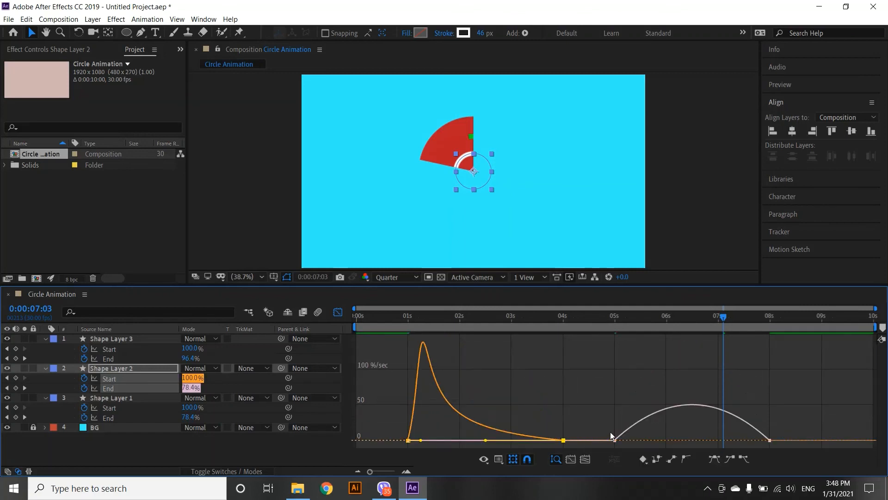
left_click_drag(607, 429, 713, 442)
left_click_drag(782, 417, 759, 443)
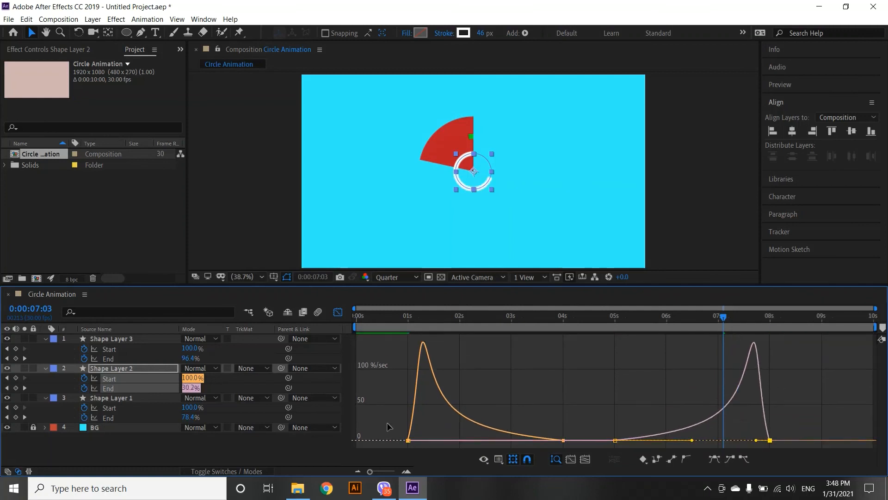
Step: Reshape the red circle's Start and End speed curves into steep peaks midway between their keyframes, and leave the Graph Editor
left_click(124, 408)
left_click(124, 420, "shift")
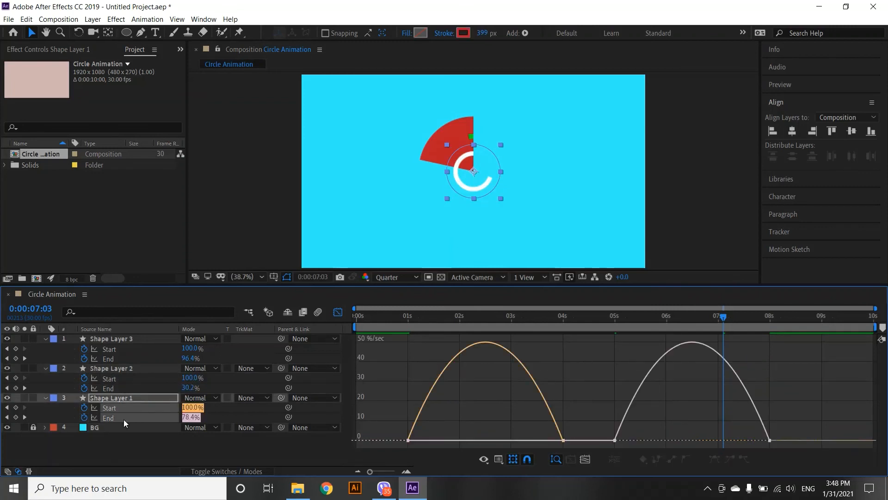
left_click_drag(397, 433, 465, 437)
left_click_drag(576, 429, 509, 439)
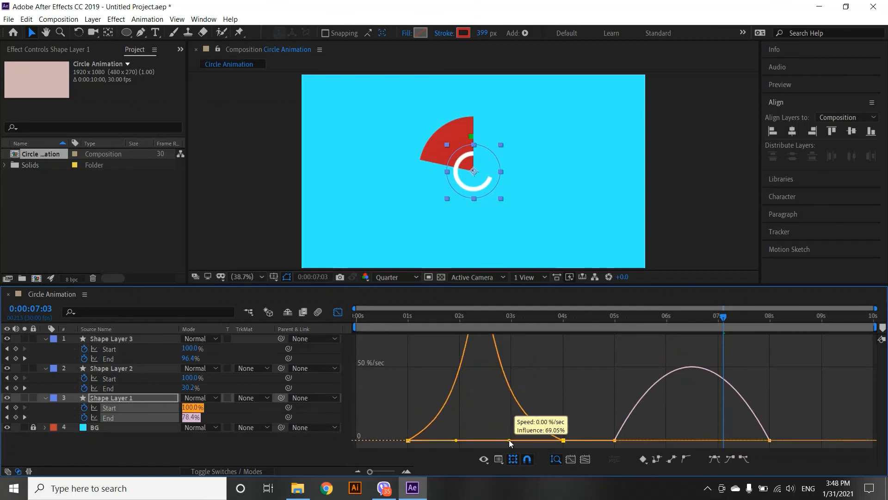
left_click_drag(608, 431, 667, 441)
left_click_drag(788, 421, 720, 442)
left_click(338, 313)
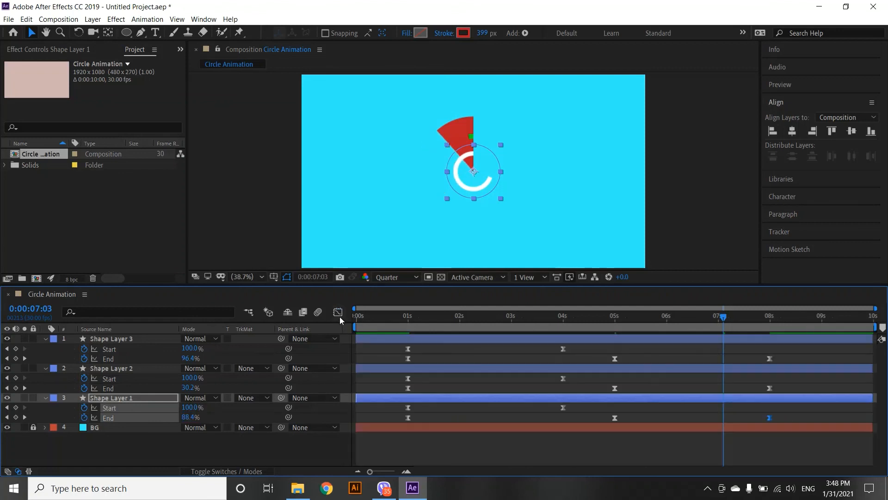
Step: Preview the eased circle animation twice from near the start of the composition
key("space")
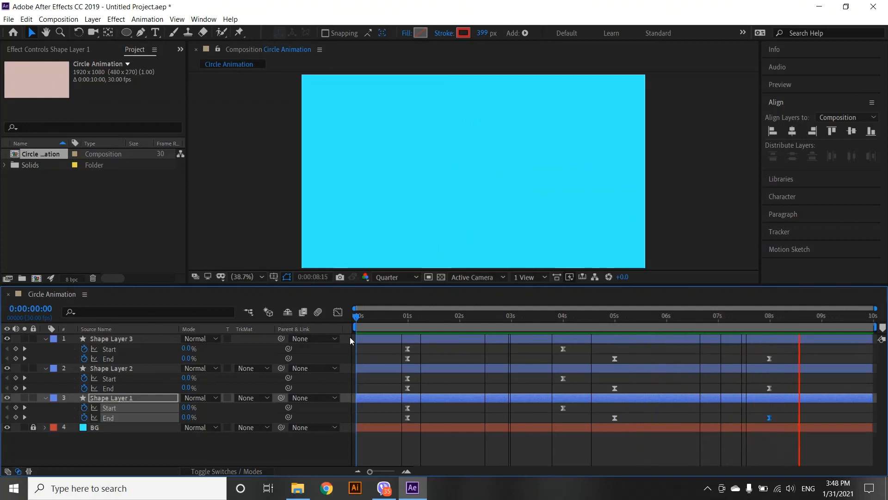
key("space")
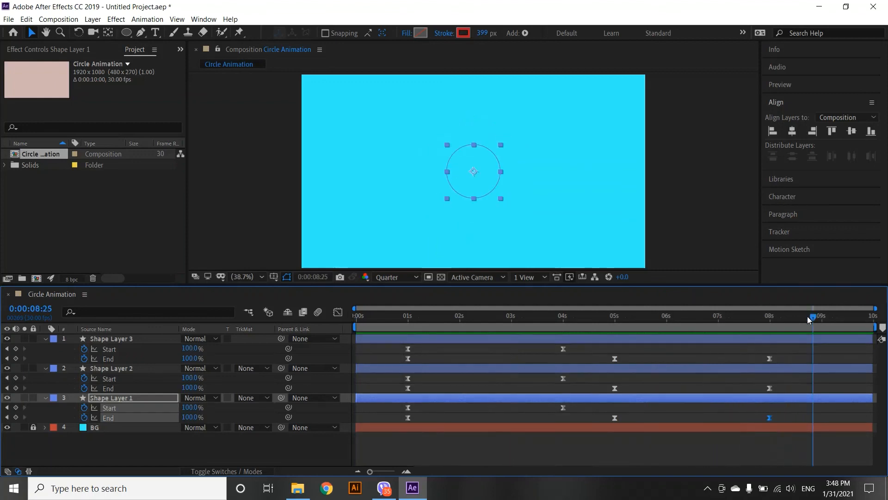
left_click_drag(809, 319, 395, 341)
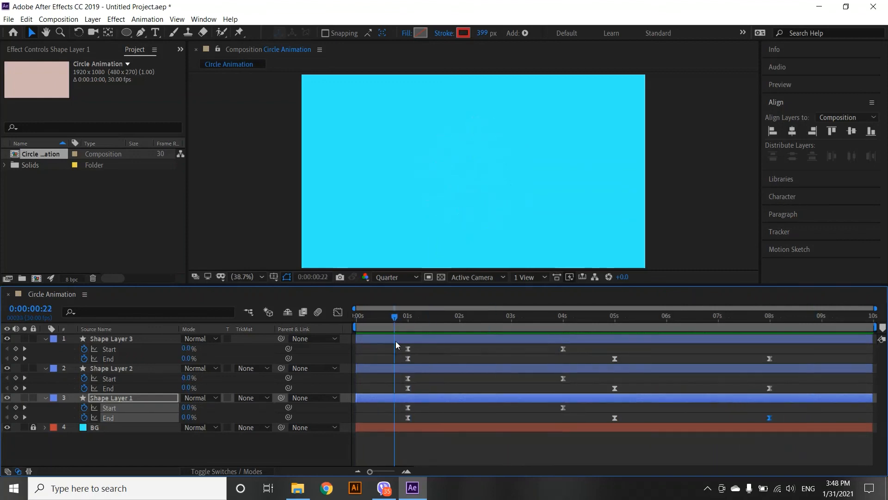
key("space")
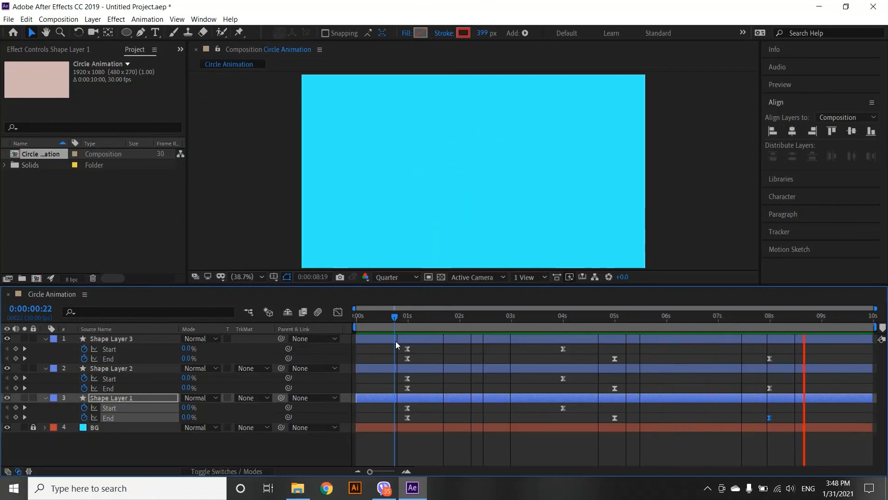
key("space")
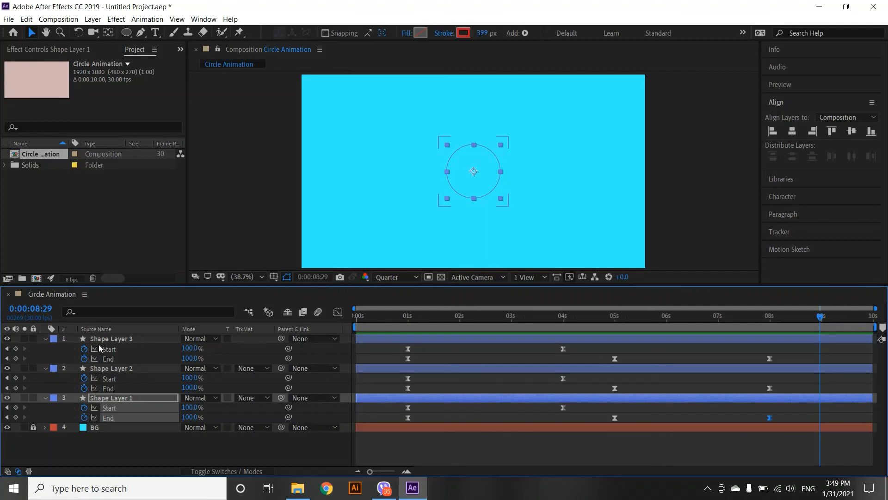
Step: Collapse the keyframe properties of all three shape layers in the timeline
left_click(47, 339)
left_click(47, 350)
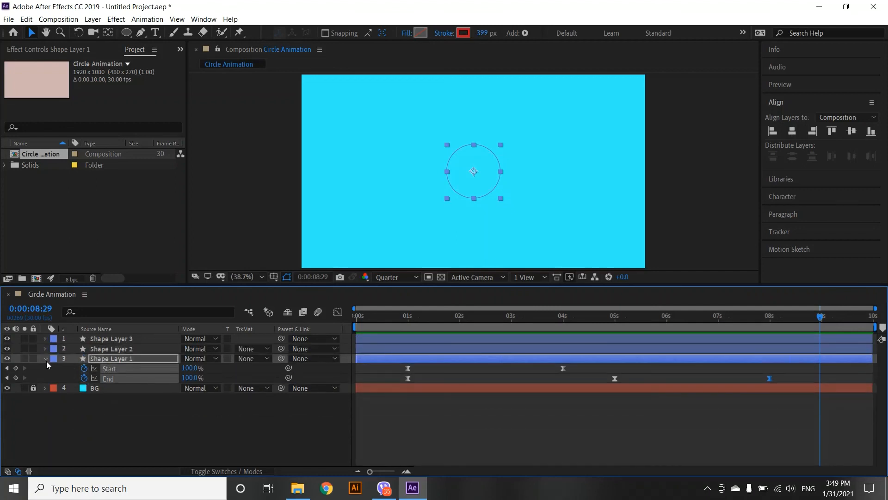
left_click(46, 360)
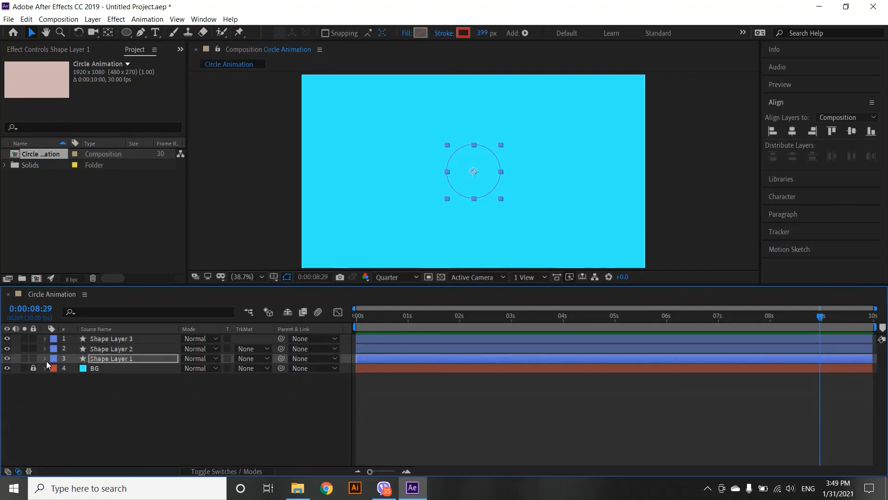